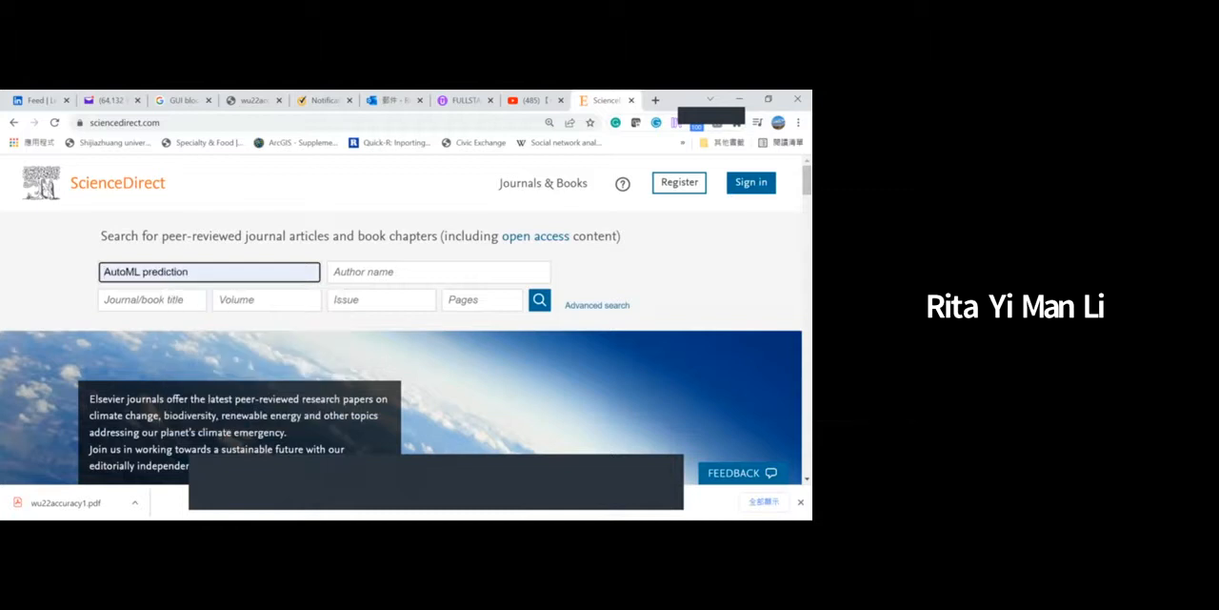
- Search ScienceDirect for "AutoML prediction" and open the article "Benchmarking AutoML-Supported Lead Time Prediction"
key("Return")
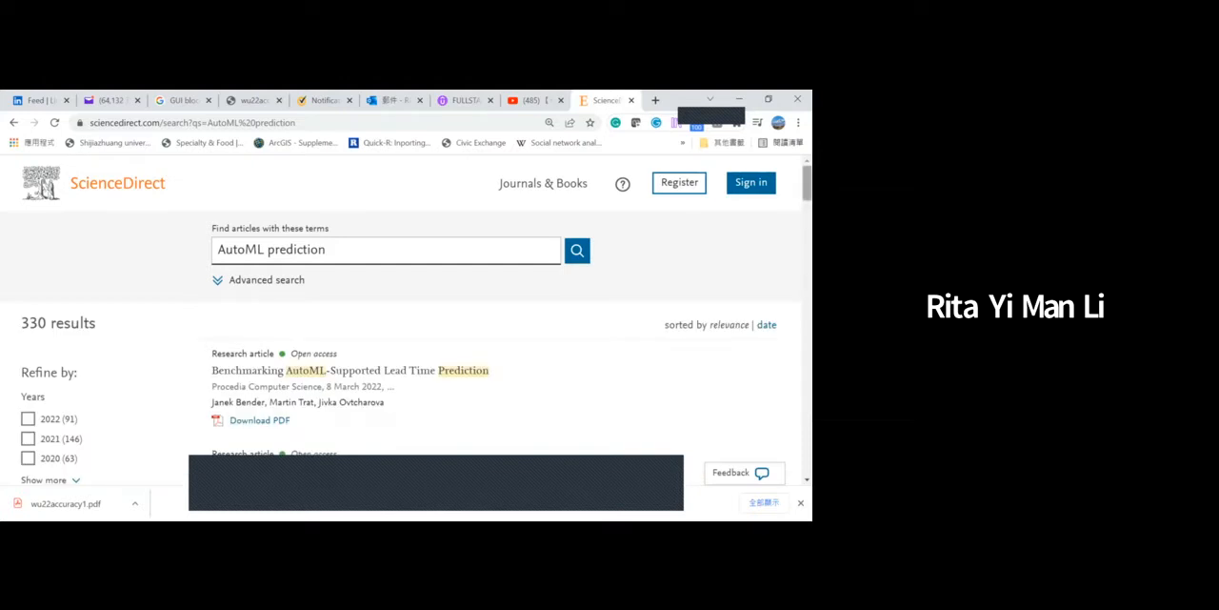
scroll(405, 319, "down", 2)
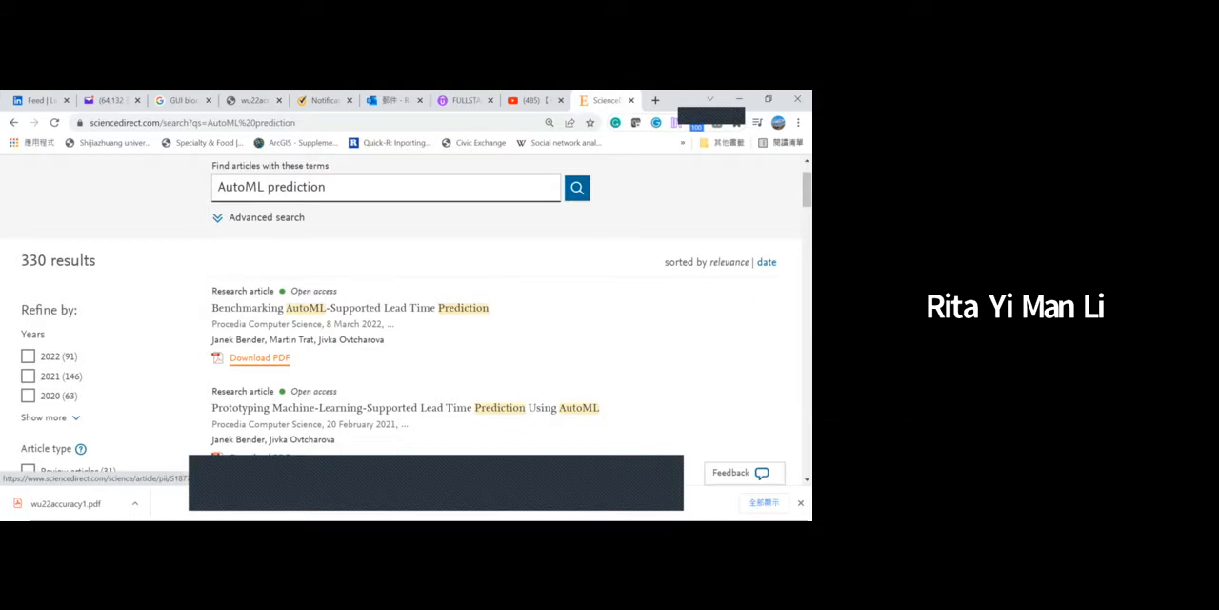
left_click(349, 308)
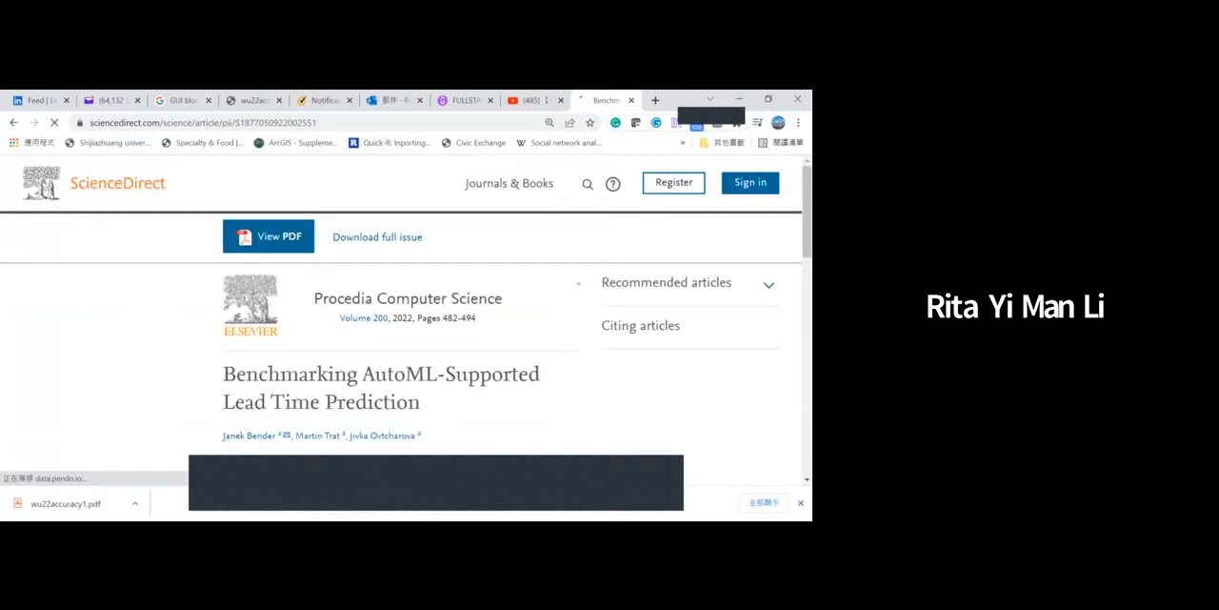
- Copy the abstract's opening passage from "In manufacturing companies" through "Automated Machine Learning (AutoML),"
left_click_drag(806, 196, 807, 223)
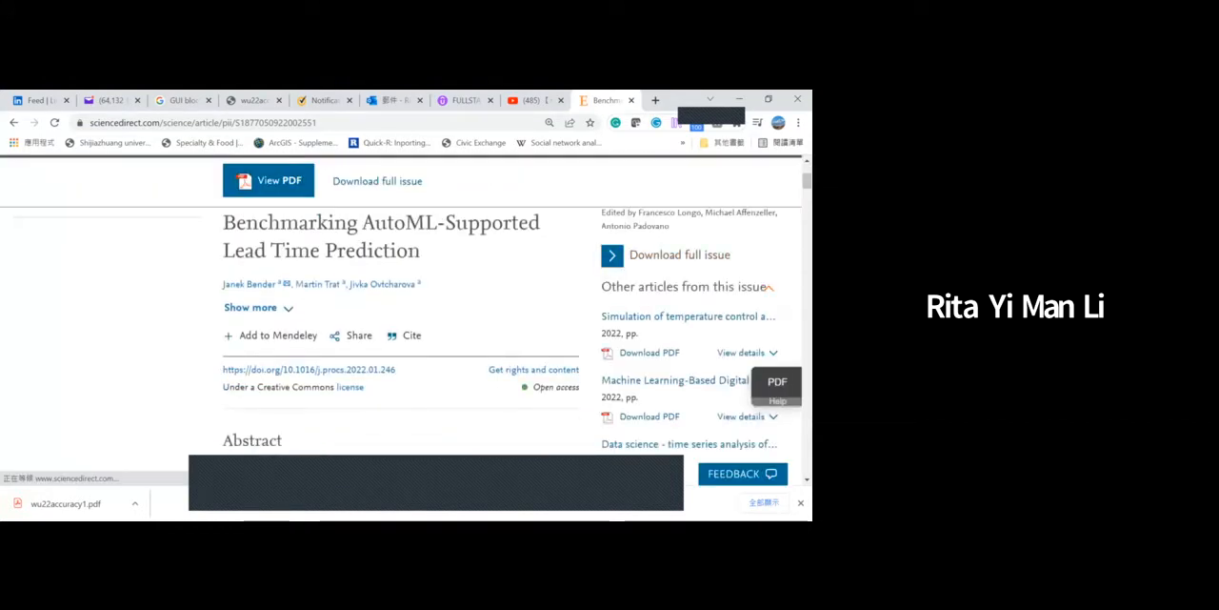
scroll(515, 364, "down", 3)
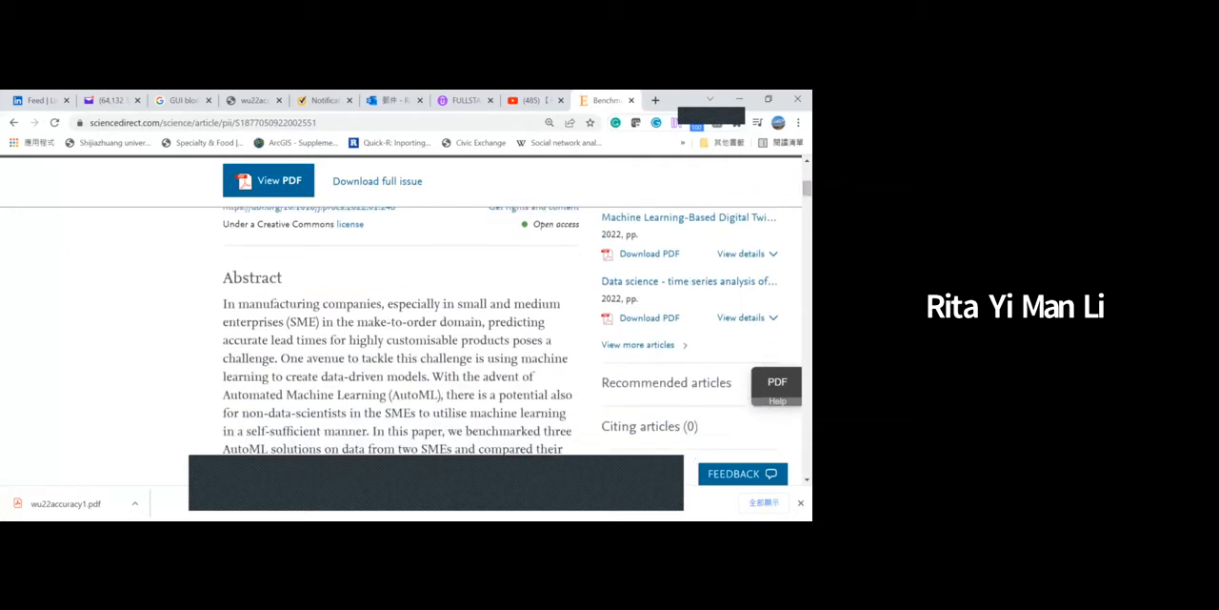
left_click_drag(225, 304, 444, 394)
key("ctrl+c")
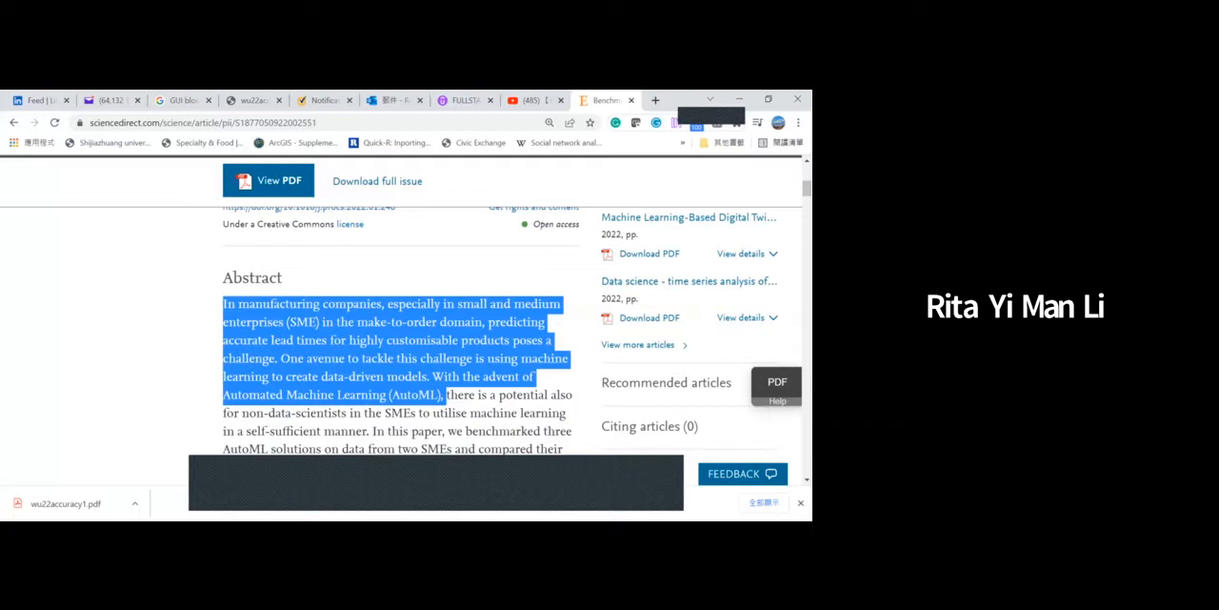
right_click(365, 340)
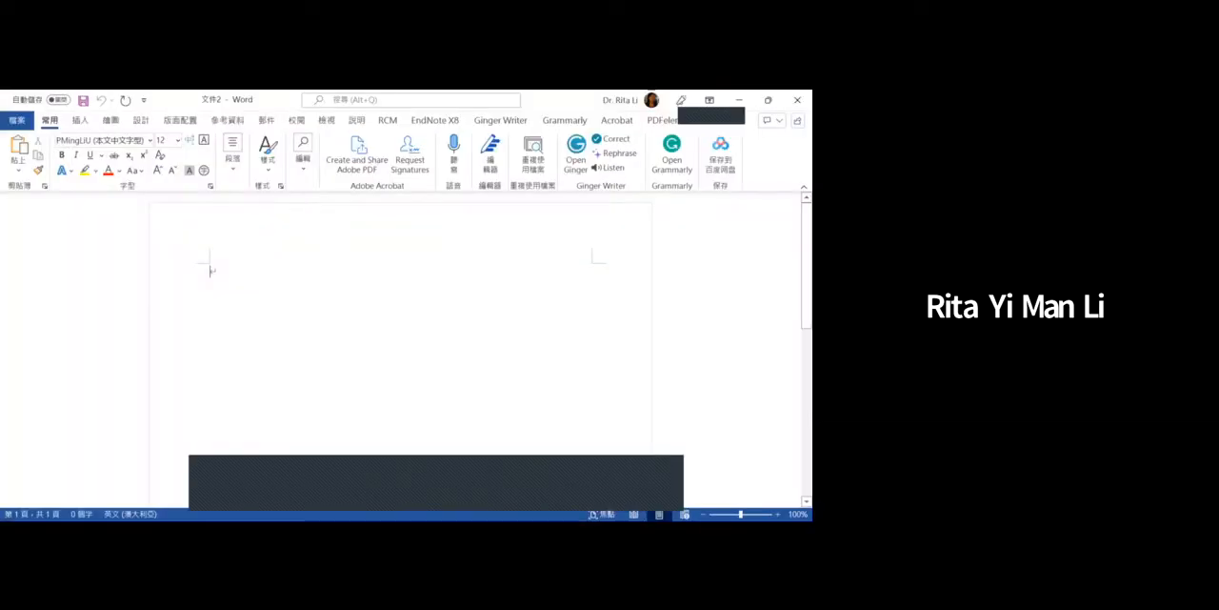
- Paste the copied abstract passage into the Word document and color all of its text red
key("ctrl+v")
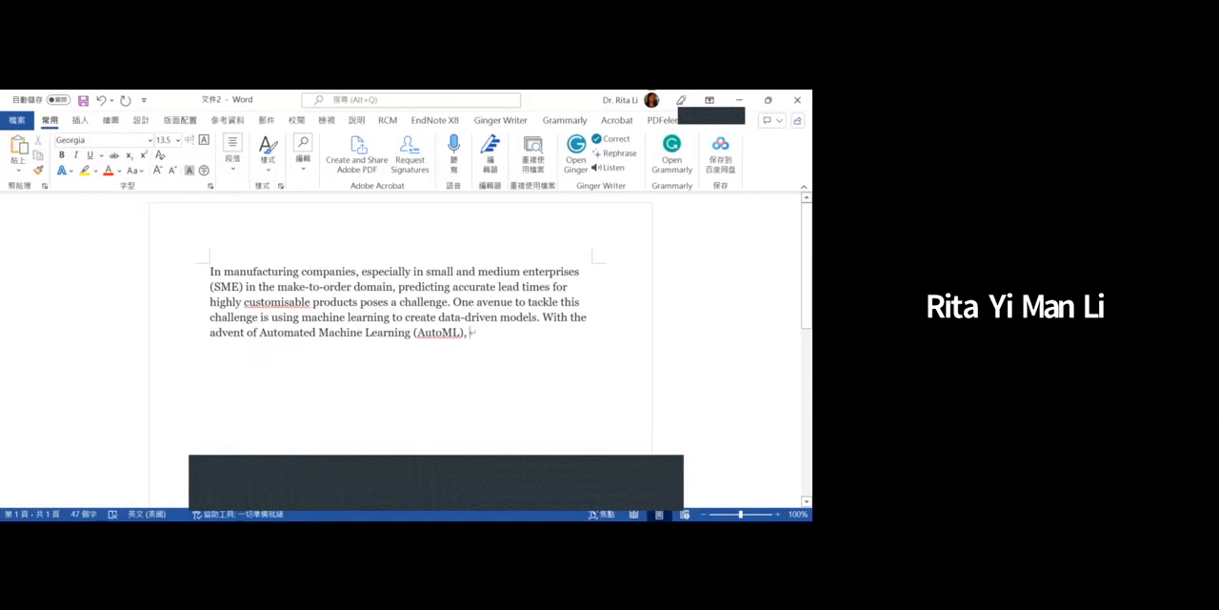
key("ctrl+a")
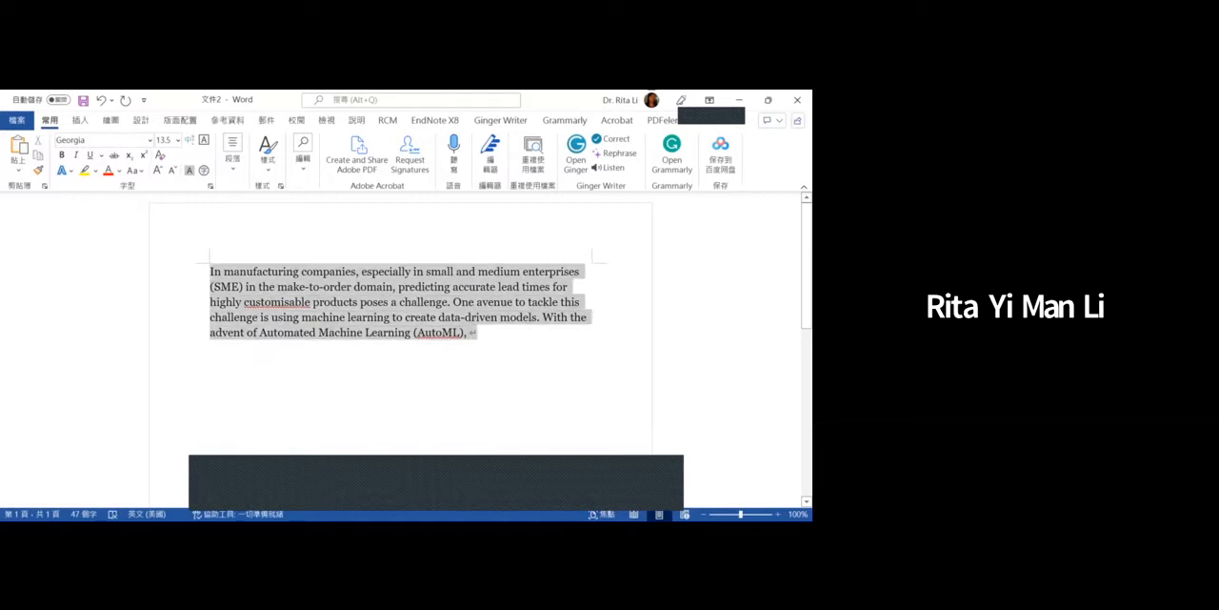
left_click(109, 171)
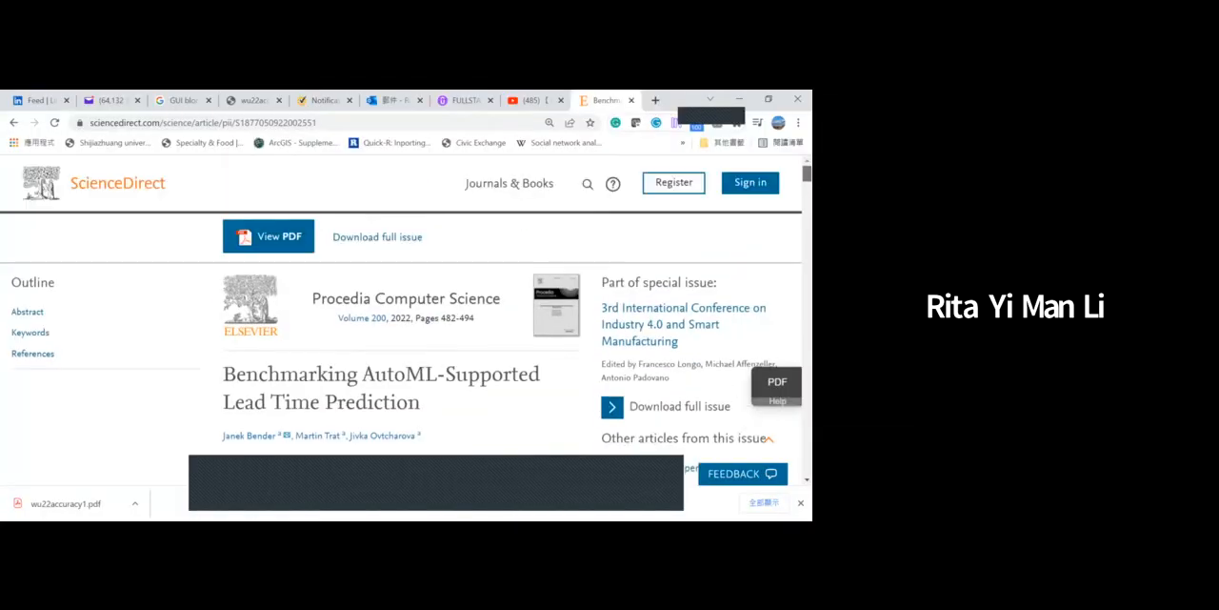
- Export the ScienceDirect article's citation into the EndNote library and select the imported reference
scroll(411, 326, "down", 3)
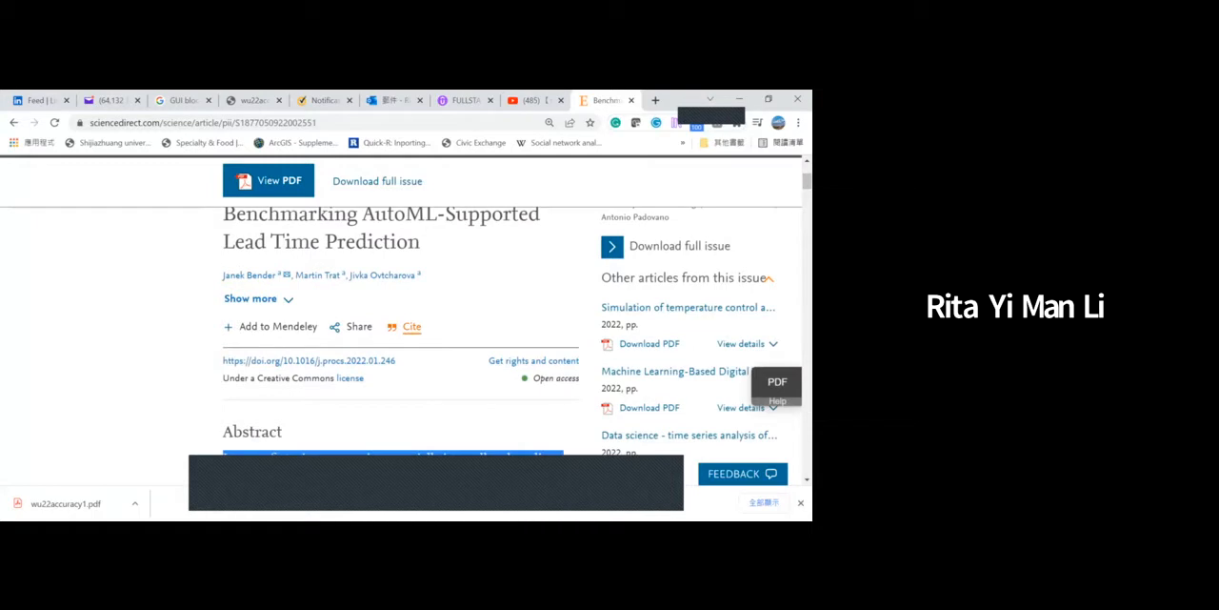
left_click(411, 326)
left_click(482, 415)
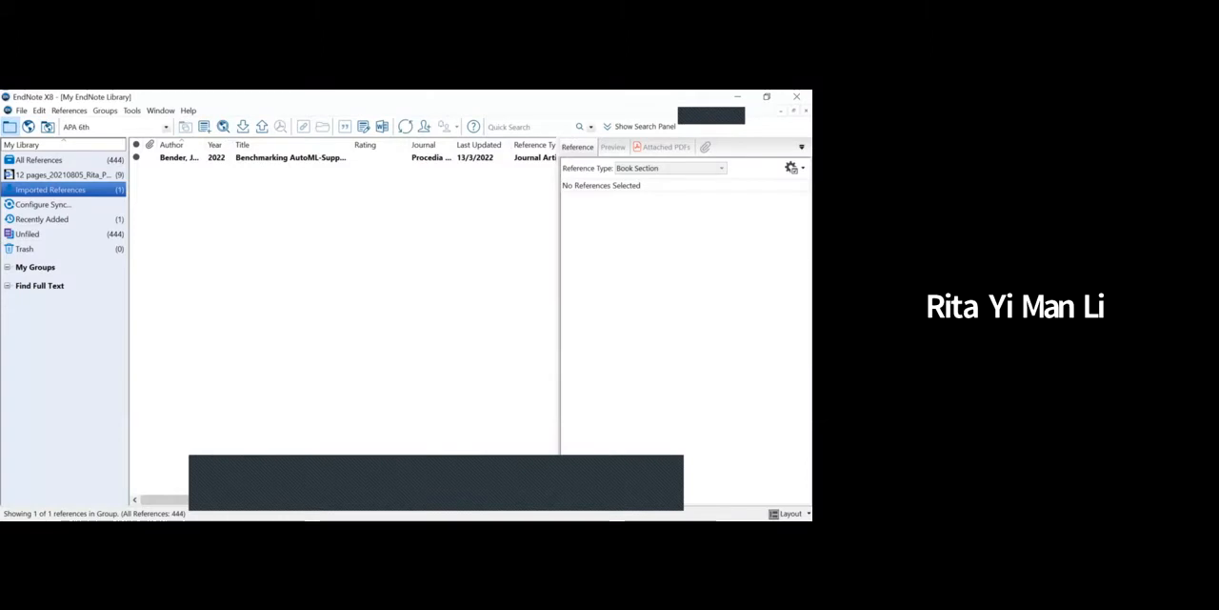
left_click(290, 157)
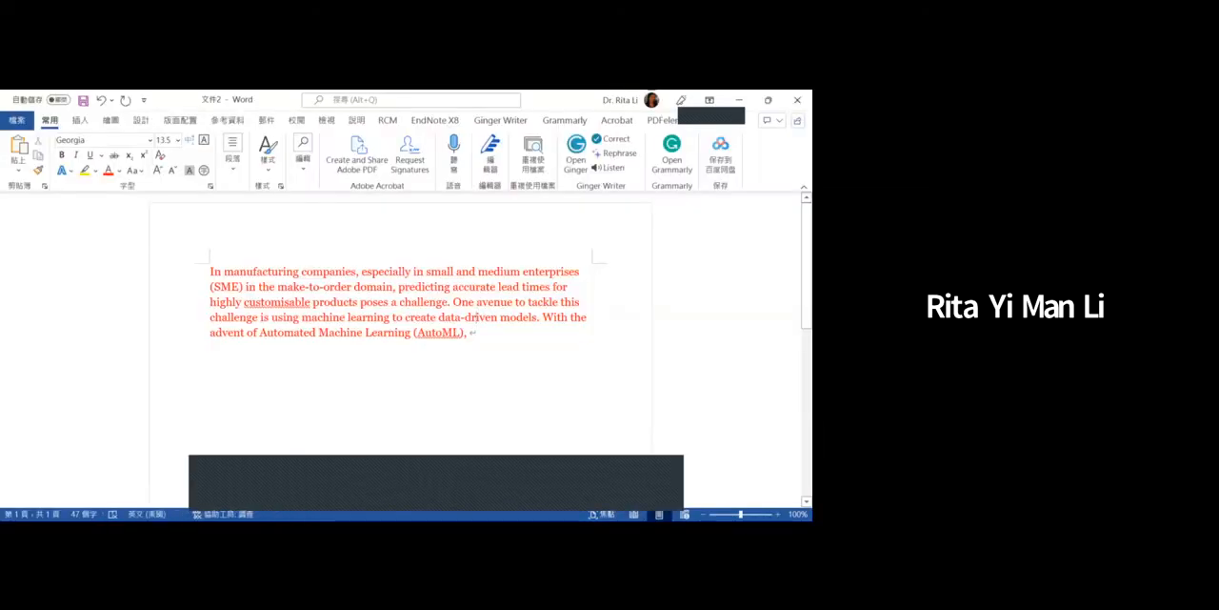
- In Word, remove the passage's trailing comma and insert the EndNote citation for "Benchmarking AutoML-Supported Lead Time Prediction" there
key("BackSpace")
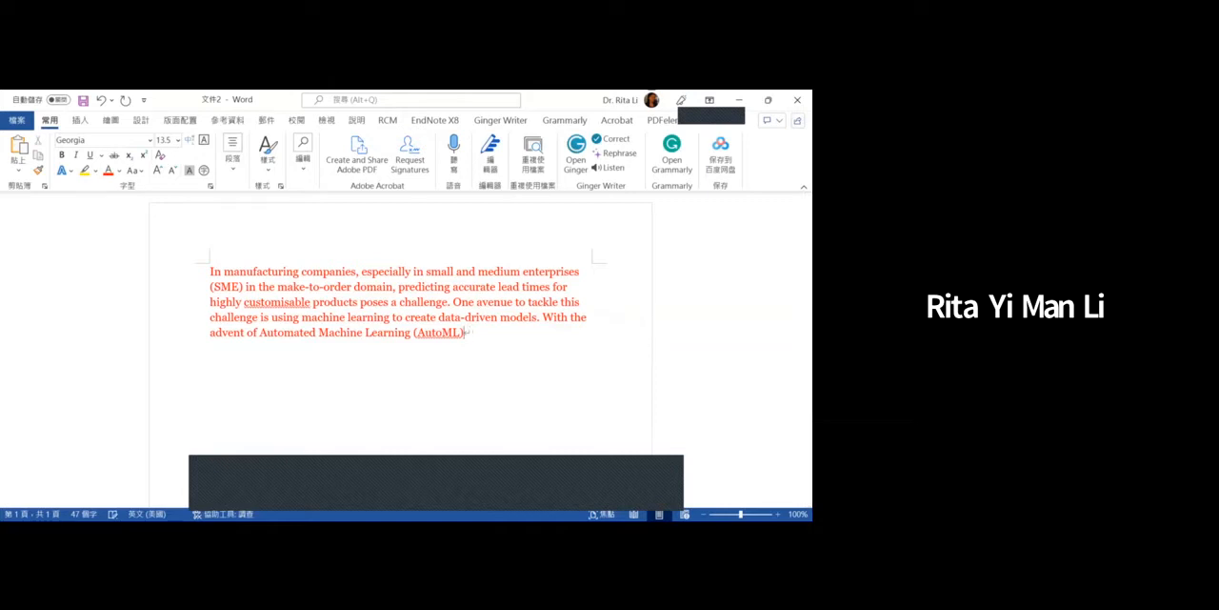
left_click(435, 120)
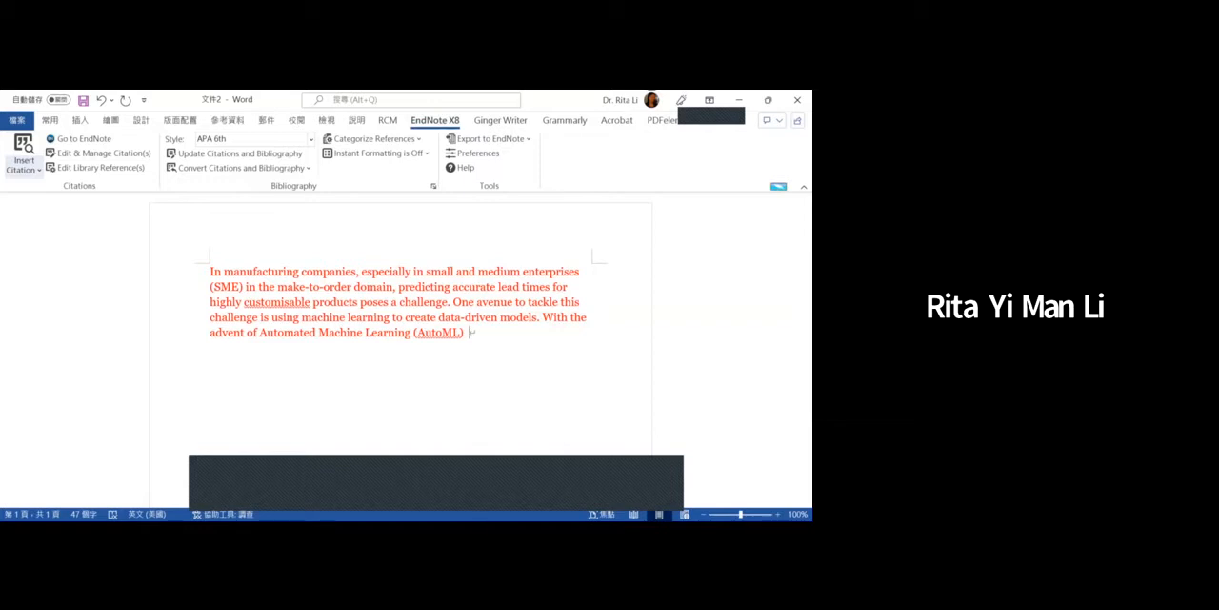
left_click(24, 147)
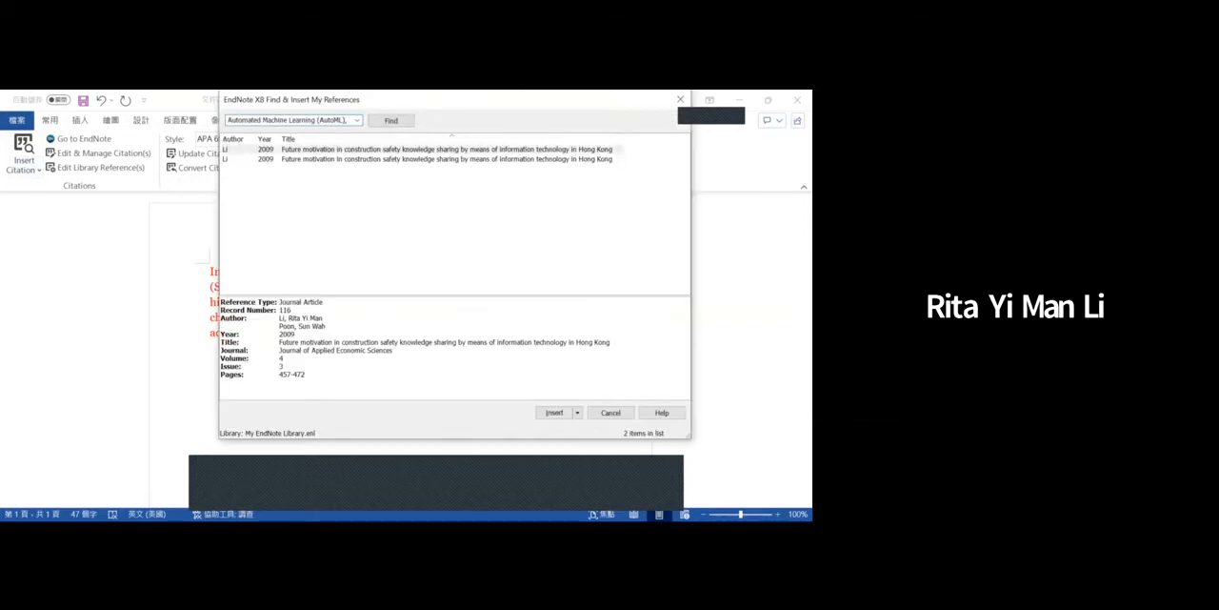
key("BackSpace")
key("BackSpace")
key("BackSpace")
key("BackSpace")
key("BackSpace")
key("BackSpace")
key("BackSpace")
key("BackSpace")
key("BackSpace")
key("BackSpace")
key("BackSpace")
key("Return")
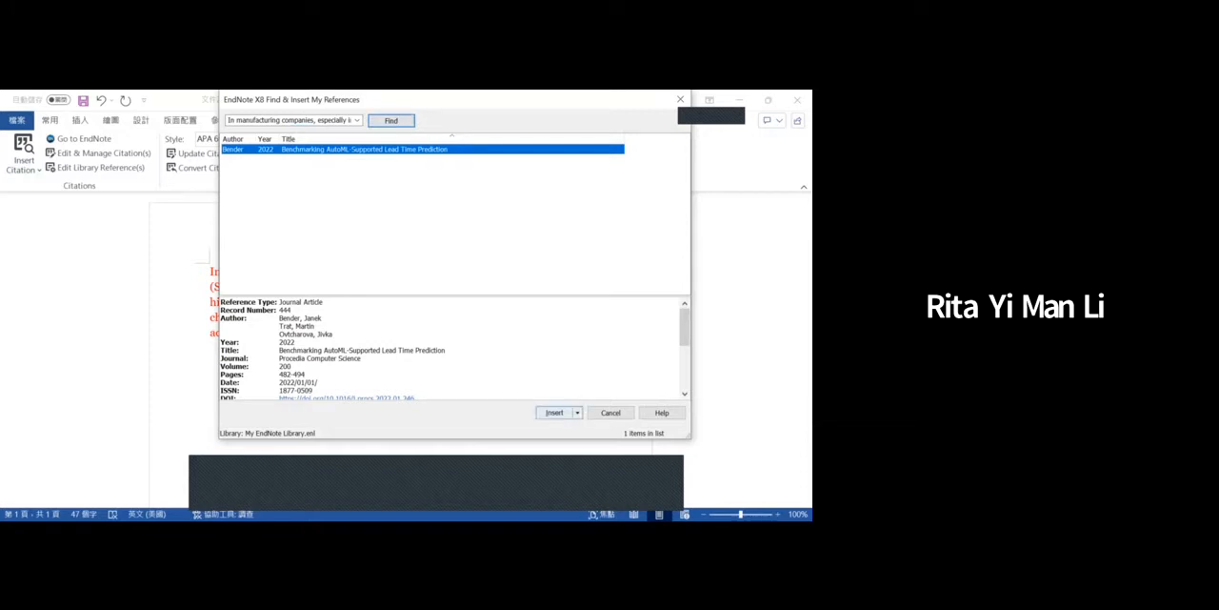
left_click(555, 412)
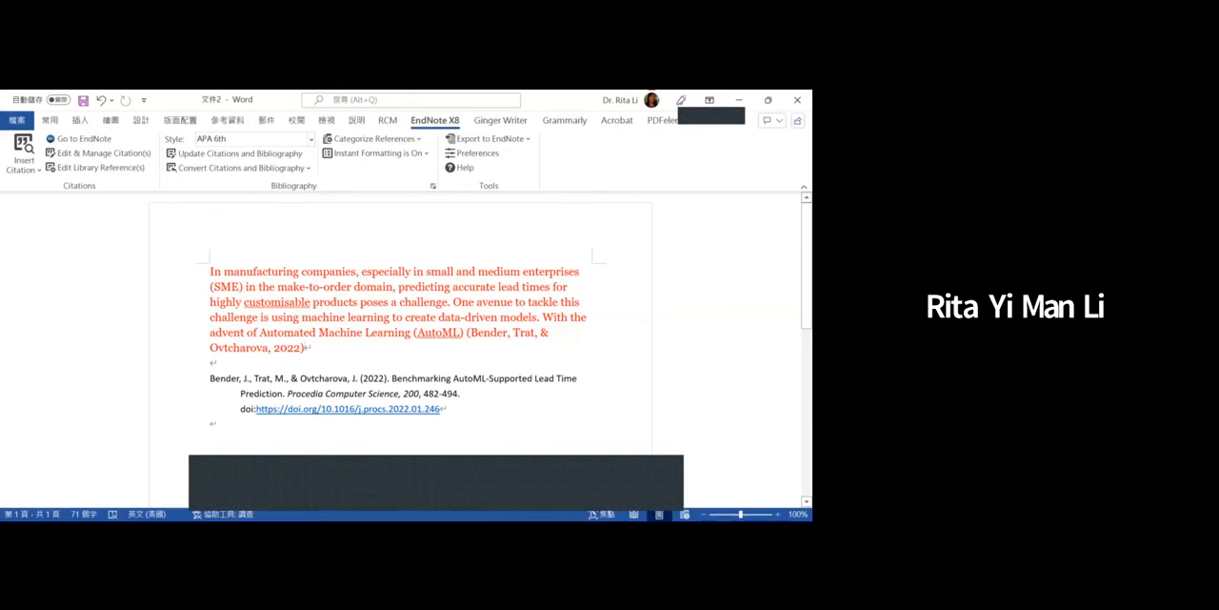
left_click_drag(209, 270, 465, 333)
left_click(279, 271)
left_click_drag(278, 270, 211, 270)
key("shift+Right")
key("shift+Left")
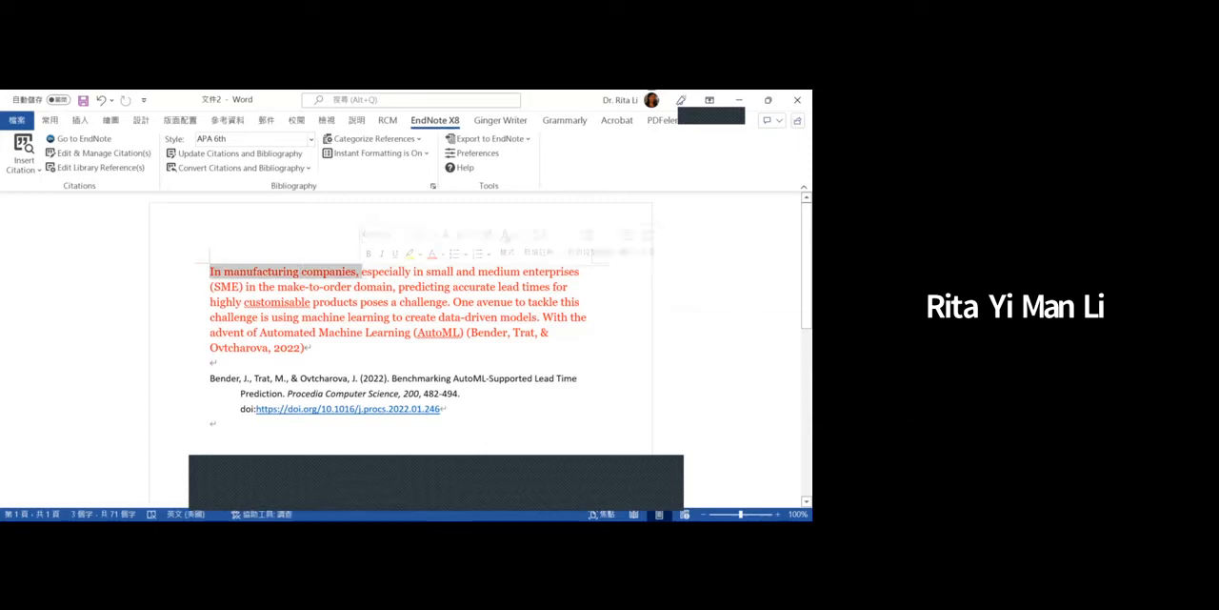
left_click(294, 287)
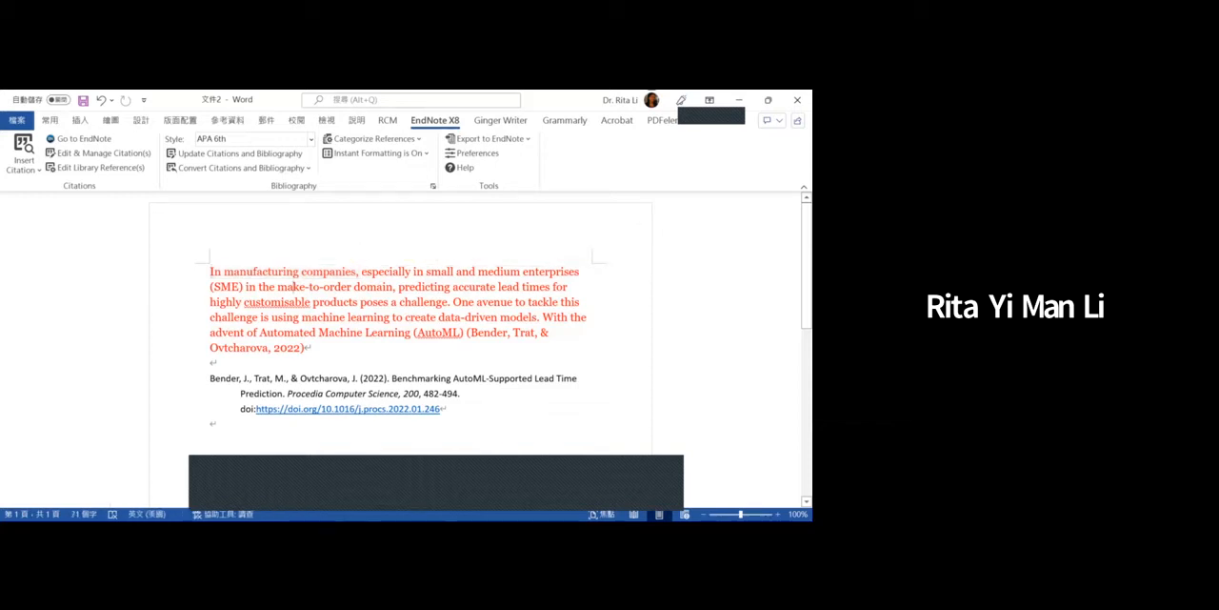
- Replace "companies" with "firms" and delete "(SME)" after "enterprises" in the first sentence
left_click_drag(302, 272, 351, 271)
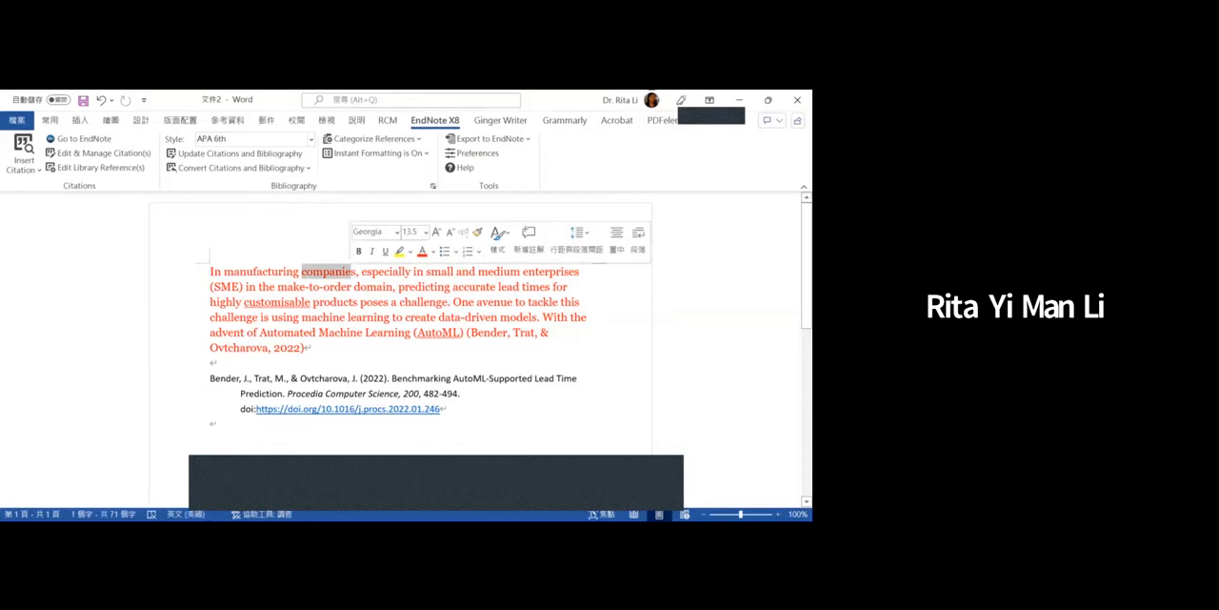
type("firm")
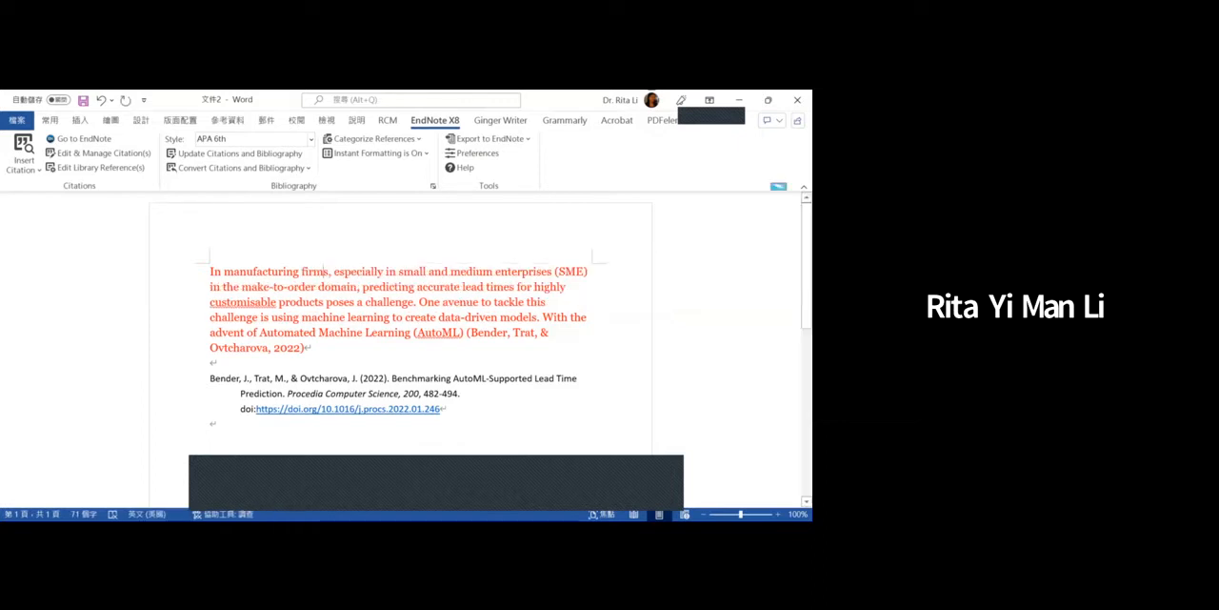
left_click_drag(555, 271, 590, 272)
key("Delete")
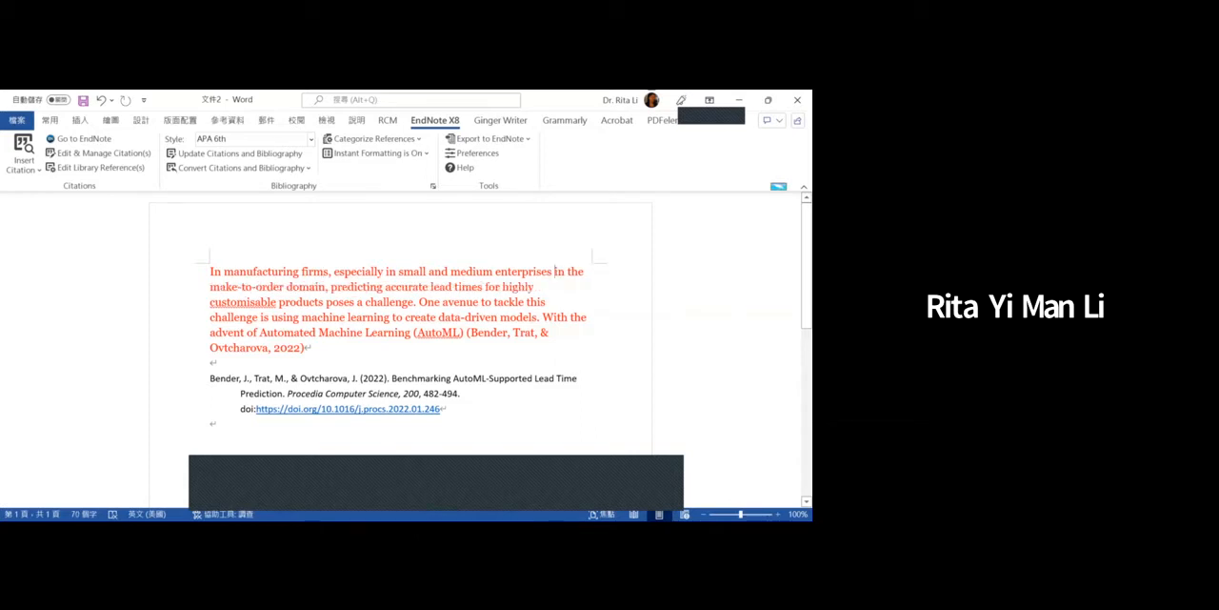
- Delete the phrases "especially in" and "in the make-to-order domain," from the first sentence
left_click(345, 271)
left_click_drag(345, 272, 398, 271)
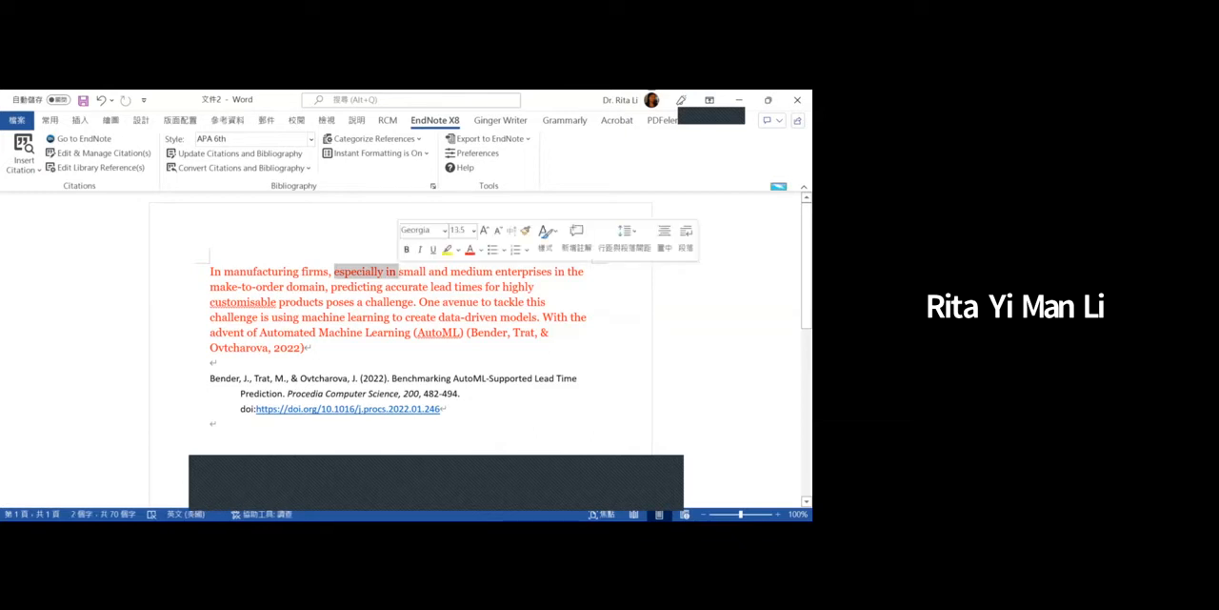
key("Delete")
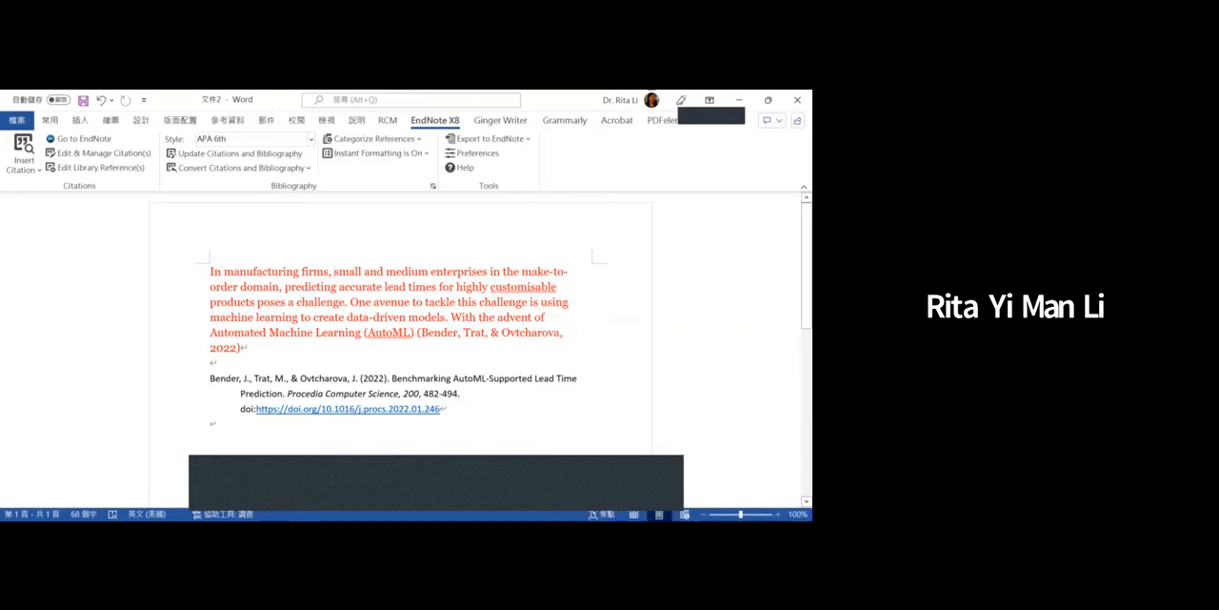
left_click_drag(490, 271, 282, 287)
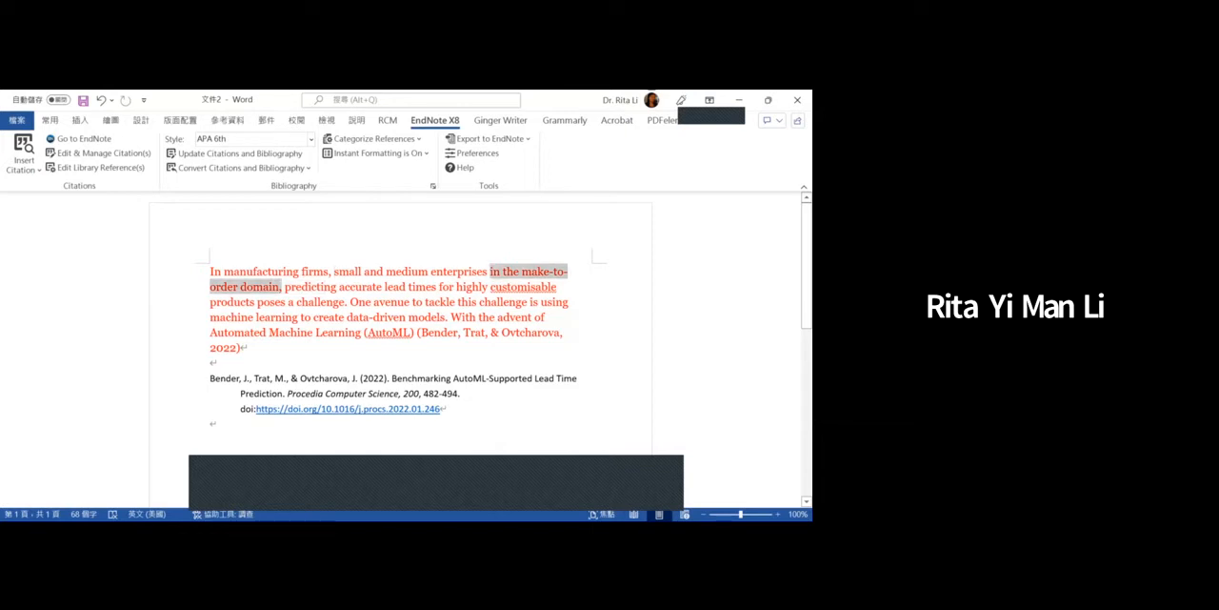
key("Delete")
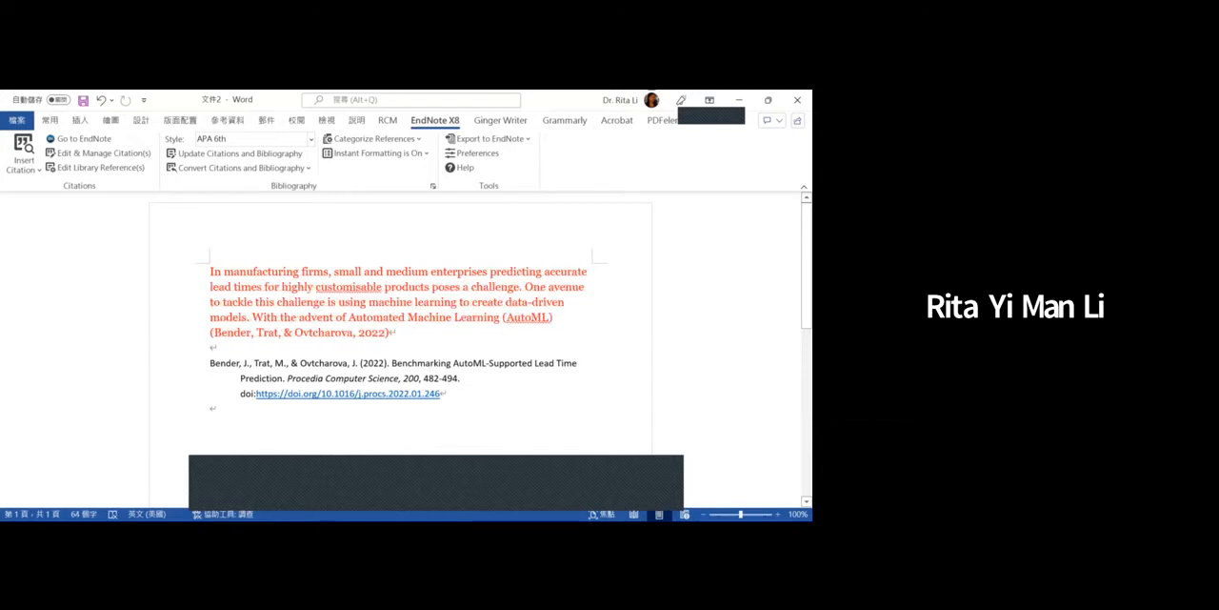
- Insert "needs to" after "small and medium enterprises" and change "predicting" to "predict"
type("needs to")
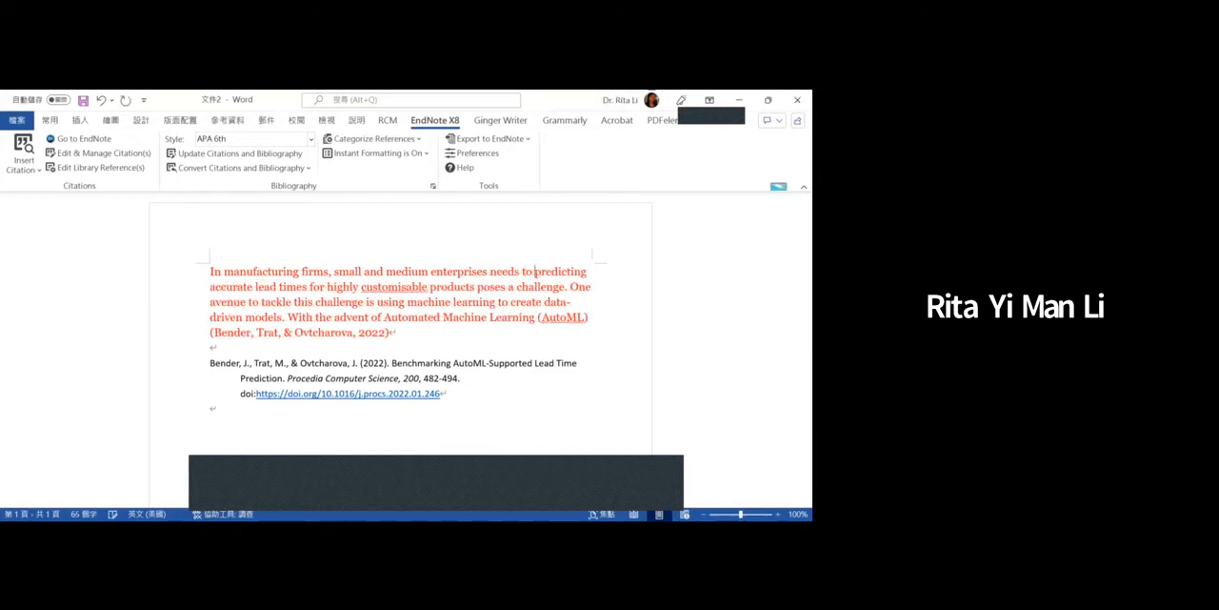
key("BackSpace")
key("BackSpace")
key("BackSpace")
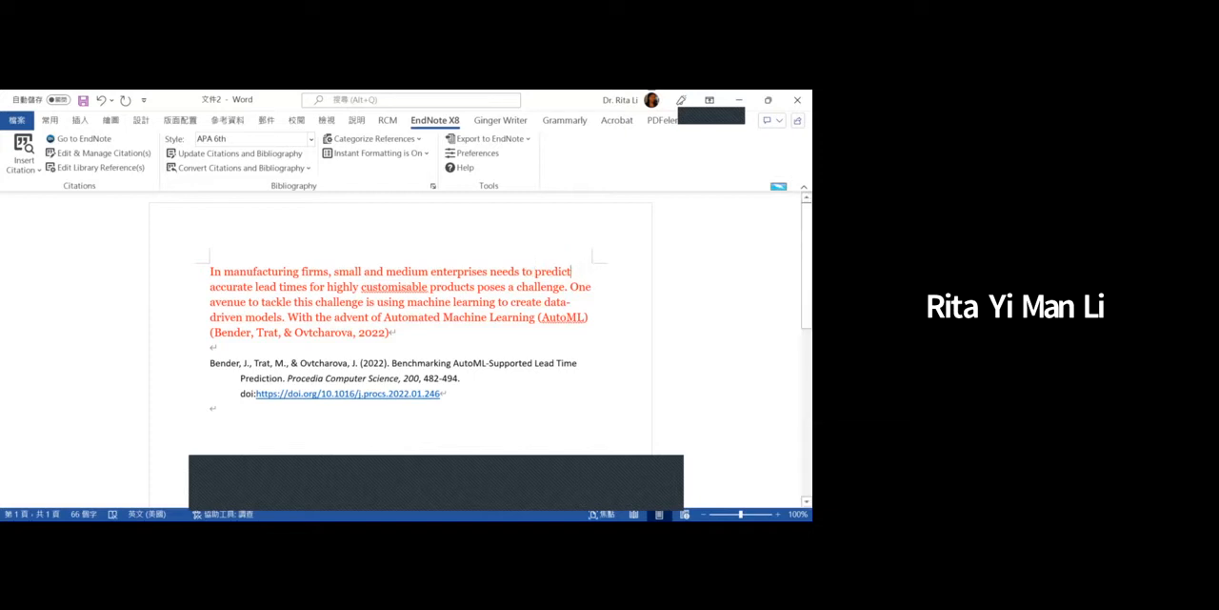
- Remove "accurate" before "lead times" and insert "accurately and that" between "products" and "poses"
key("ctrl+shift+Right")
key("ctrl+c")
key("Delete")
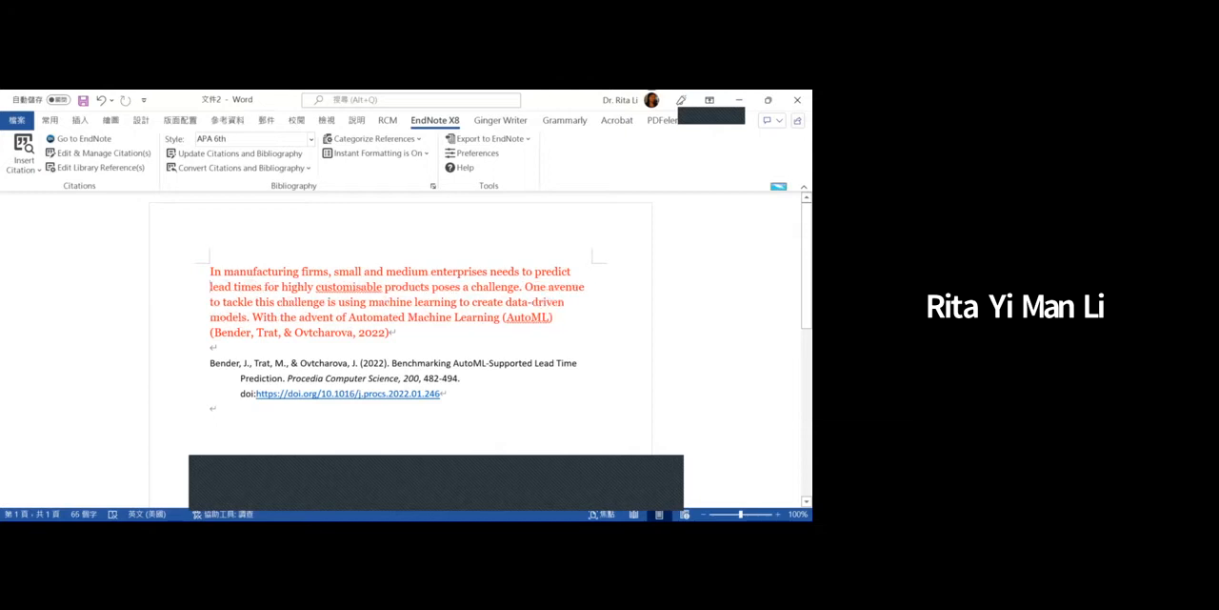
left_click(432, 287)
key("ctrl+v")
key("BackSpace")
type("ly and ")
type("that")
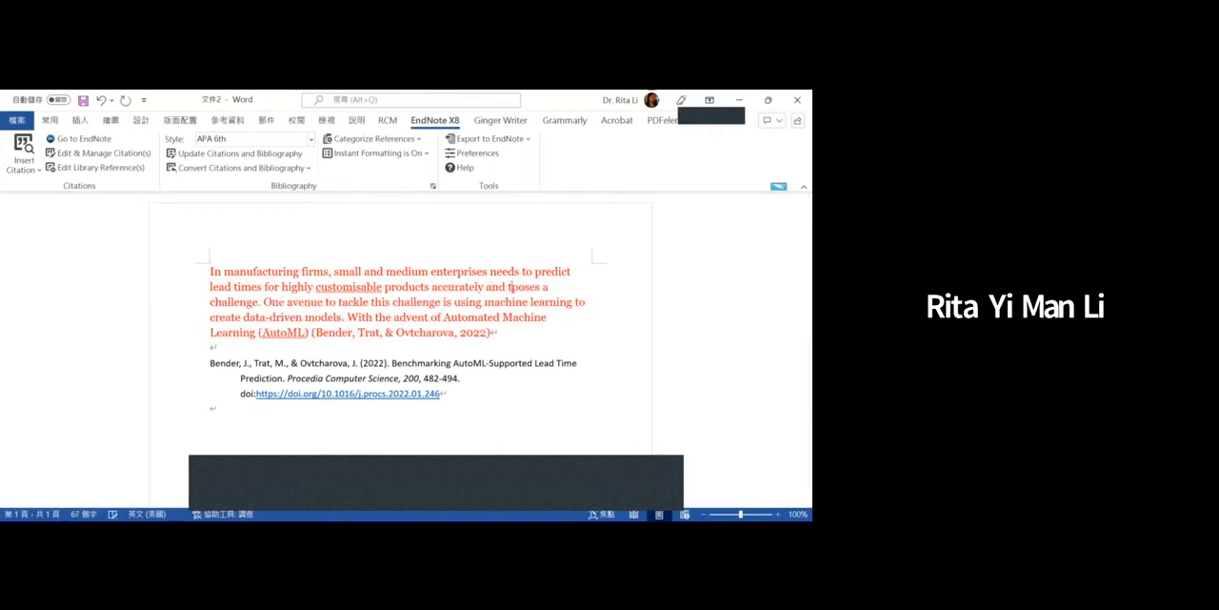
- Delete the text from "One avenue" through "(AutoML)" along with the surplus spaces before the citation, and change "poses" to "imposes"
left_click_drag(258, 300, 305, 331)
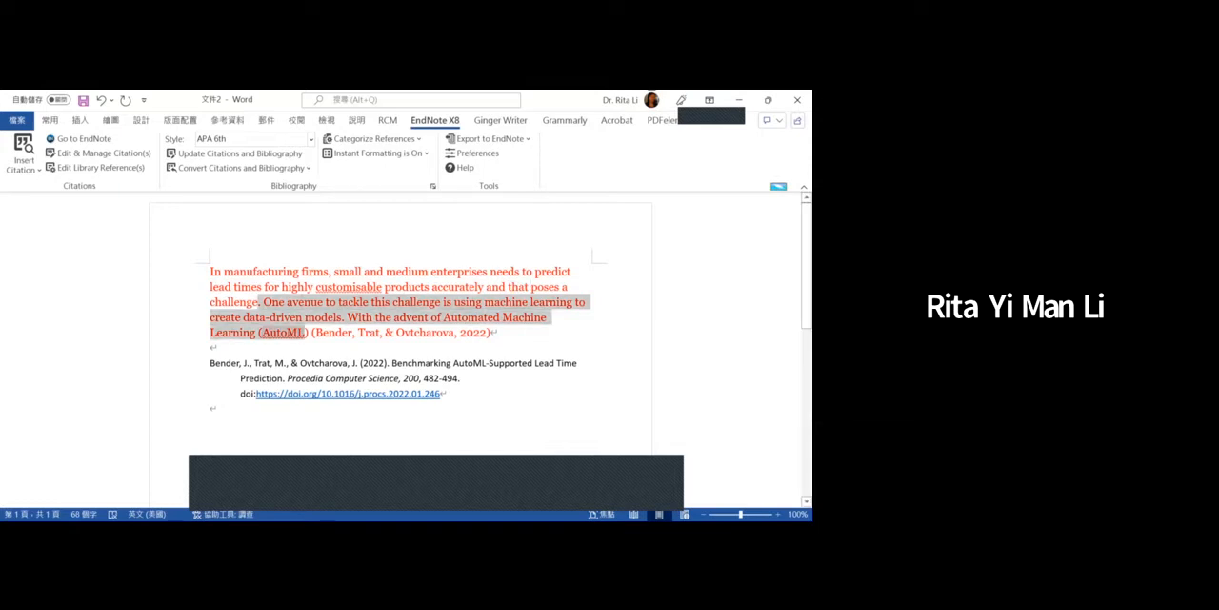
key("Delete")
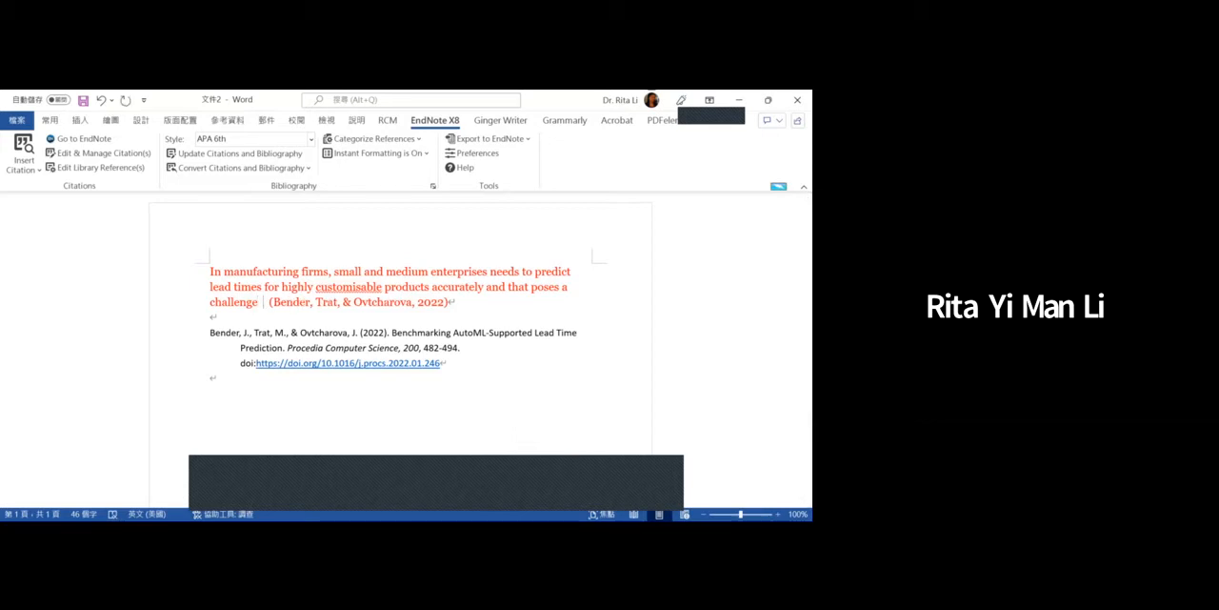
key("BackSpace")
key("BackSpace")
key("BackSpace")
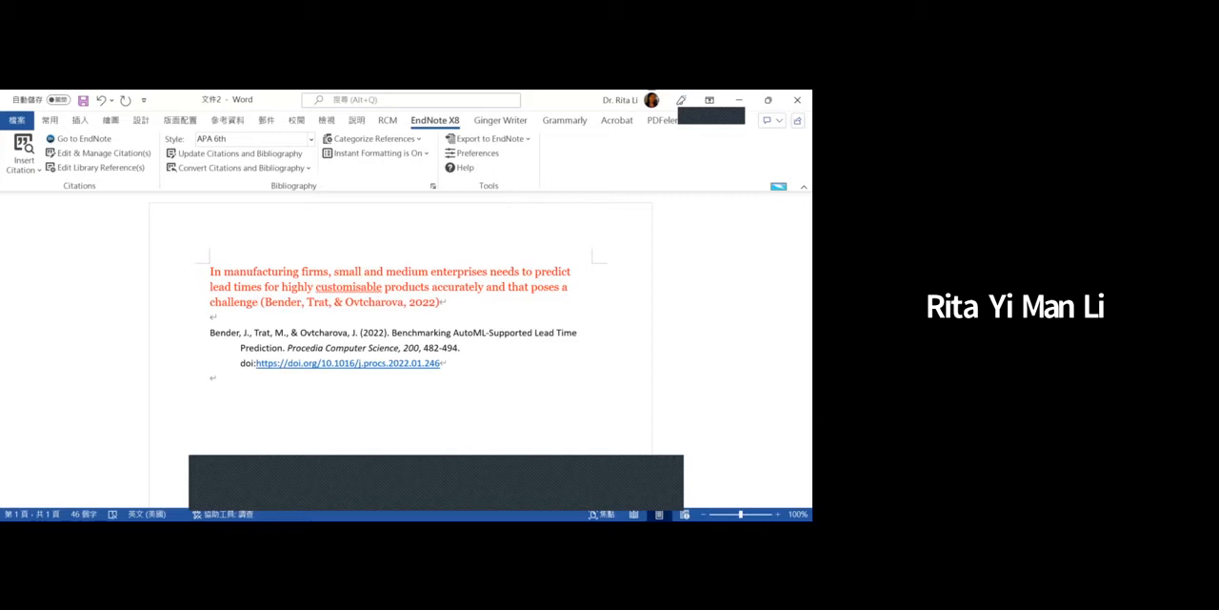
left_click(531, 286)
type("im")
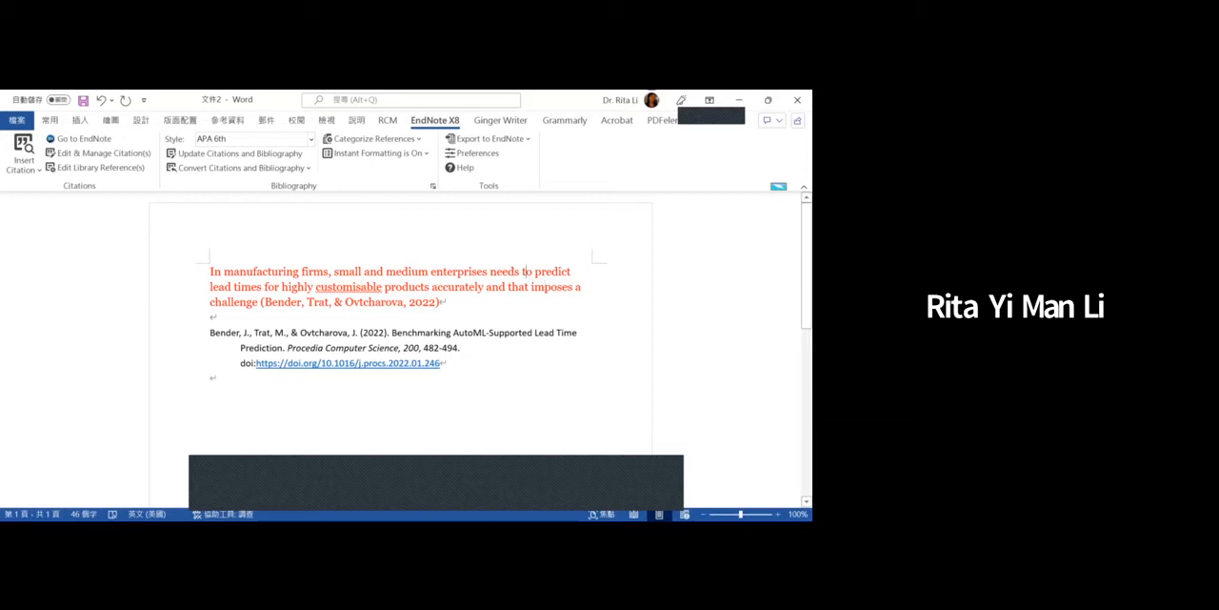
right_click(227, 301)
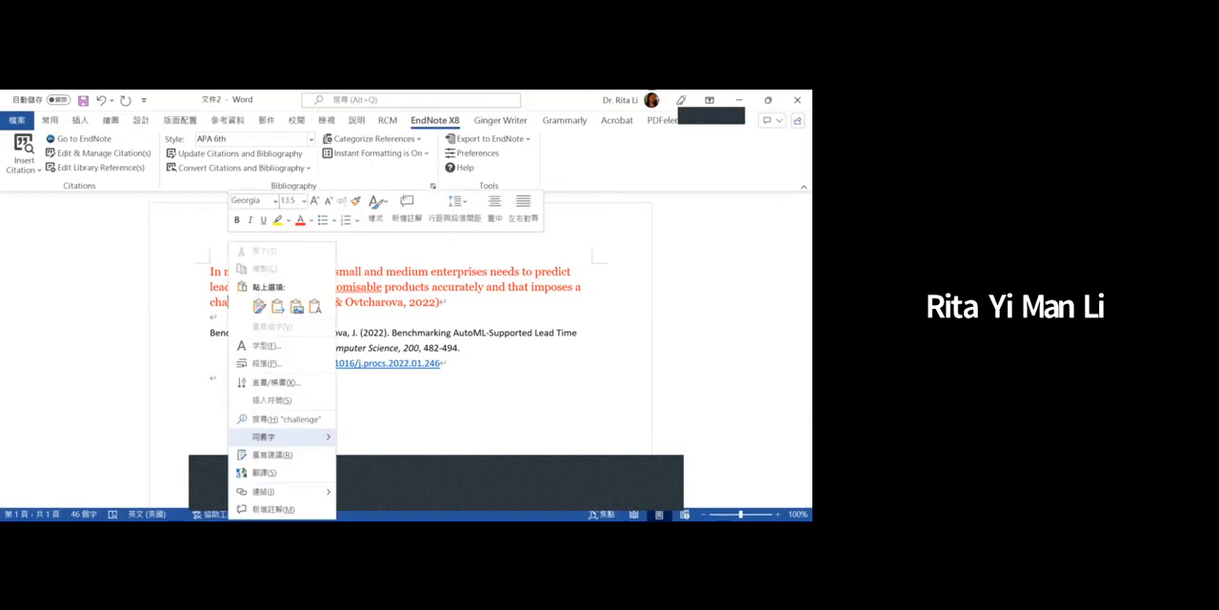
mouse_move(277, 436)
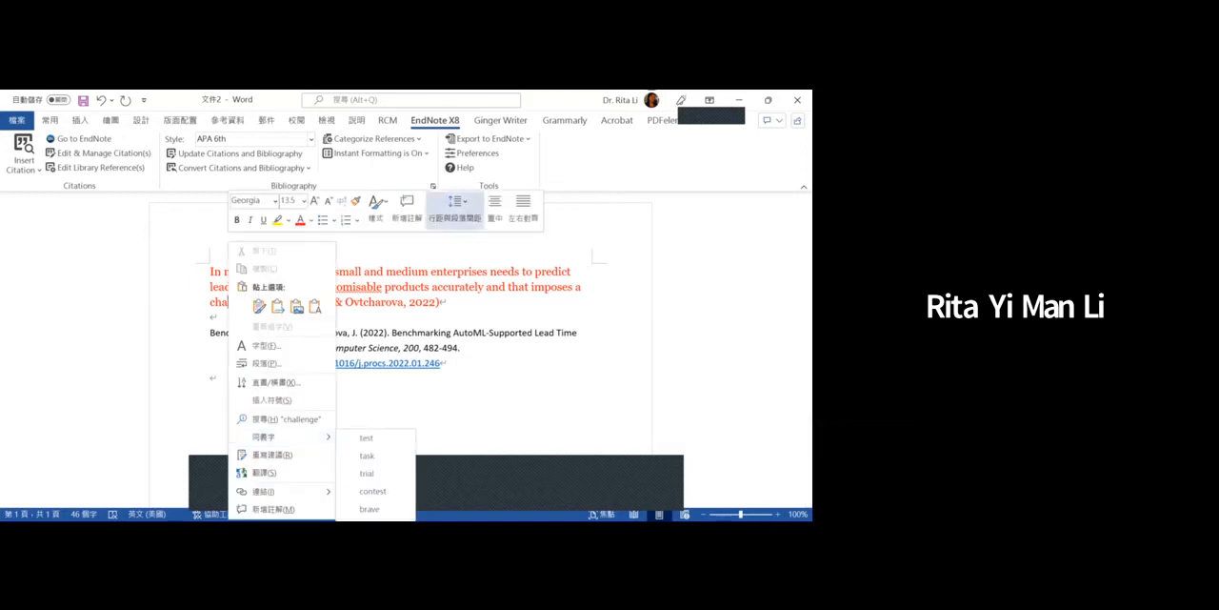
left_click(453, 272)
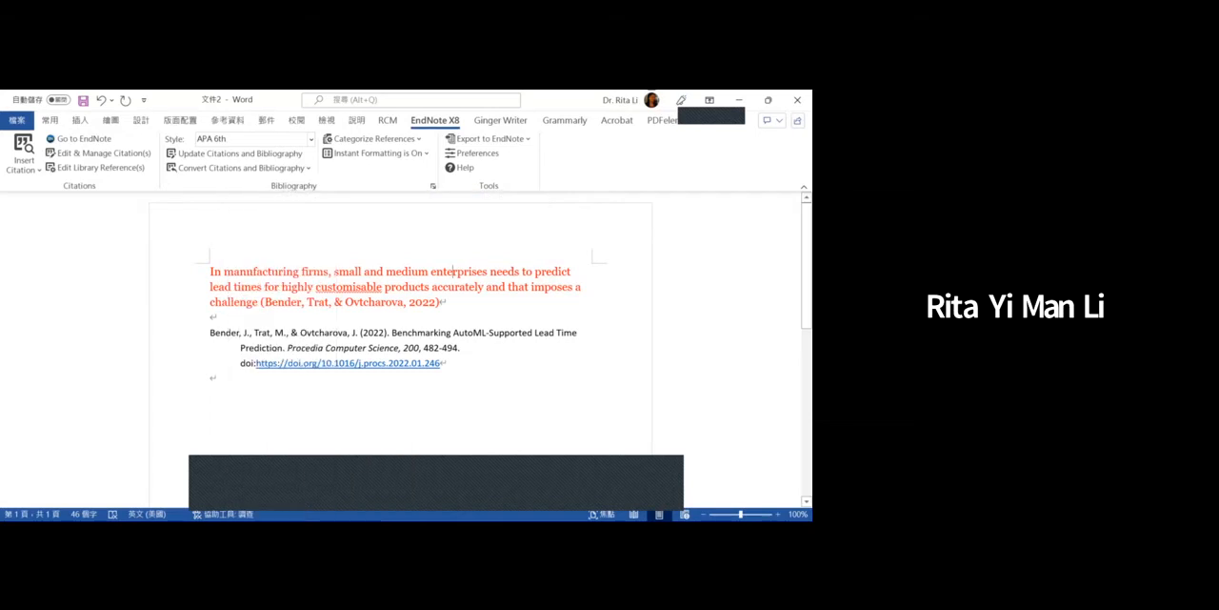
- Replace "enterprises" with the synonym "companies" and "needs" with the synonym "wants" in the paraphrased sentence
right_click(453, 272)
mouse_move(488, 436)
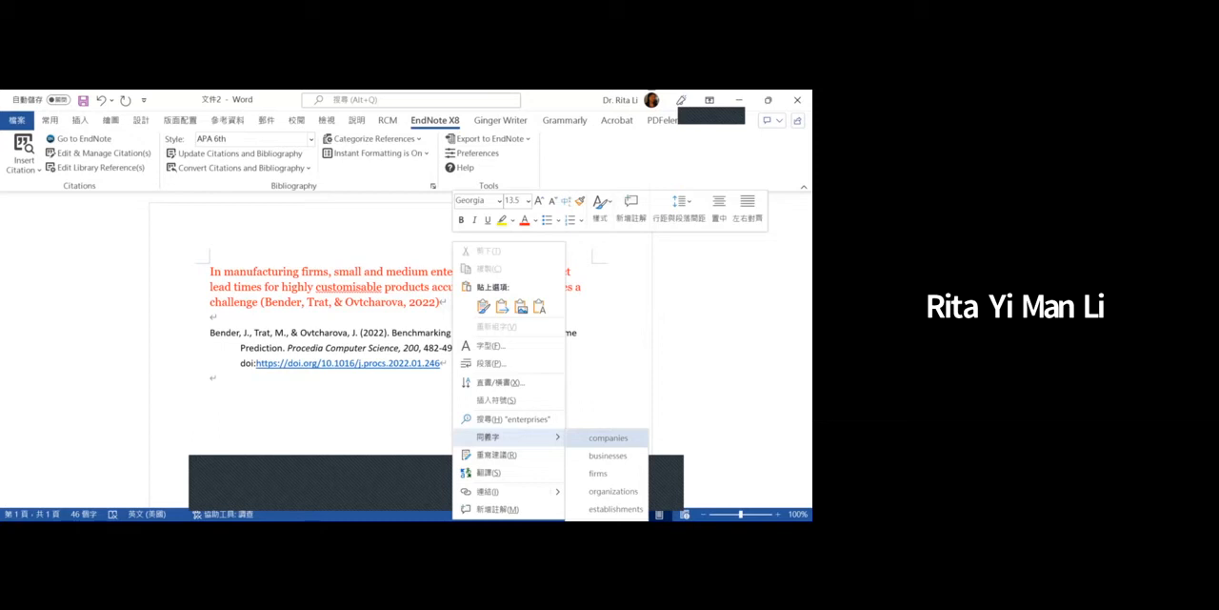
left_click(608, 438)
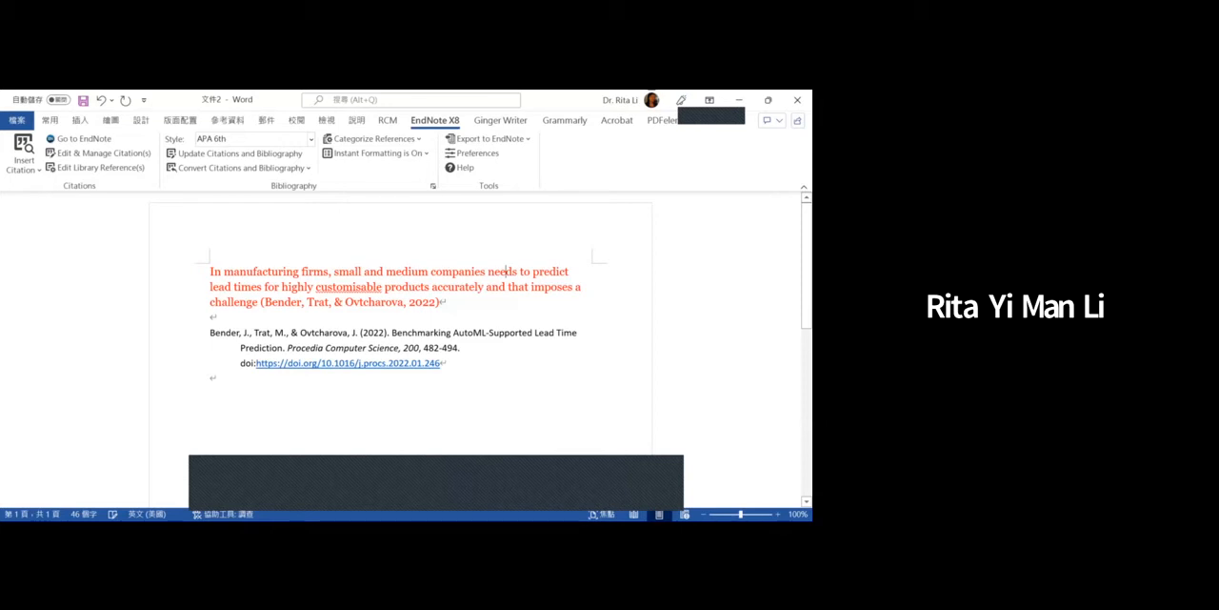
right_click(506, 271)
mouse_move(552, 436)
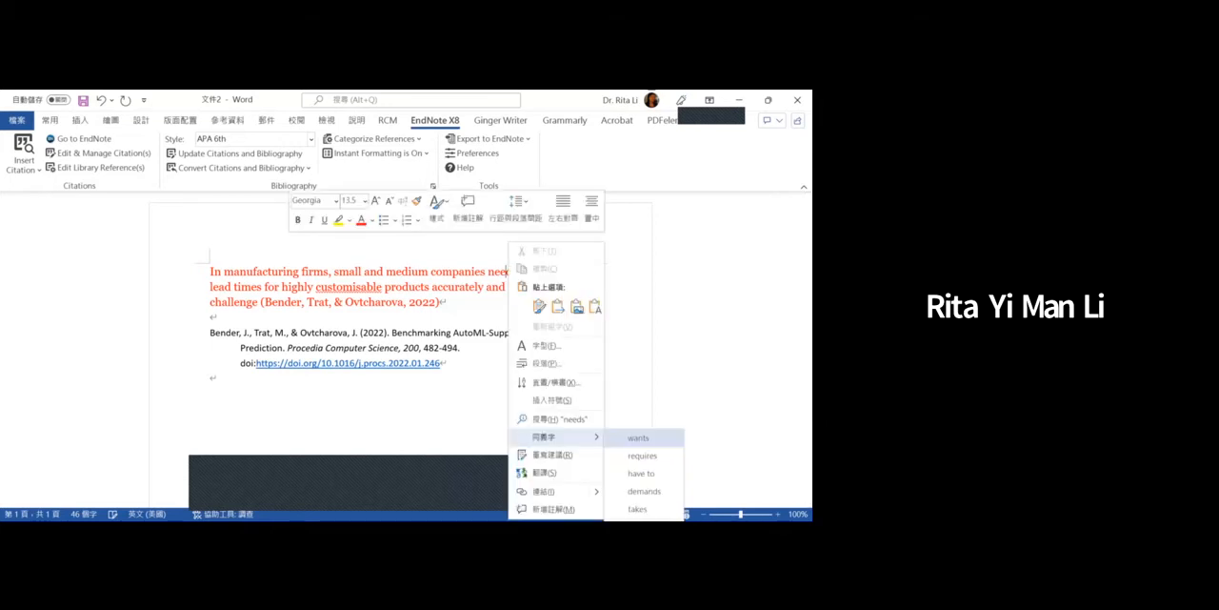
left_click(638, 437)
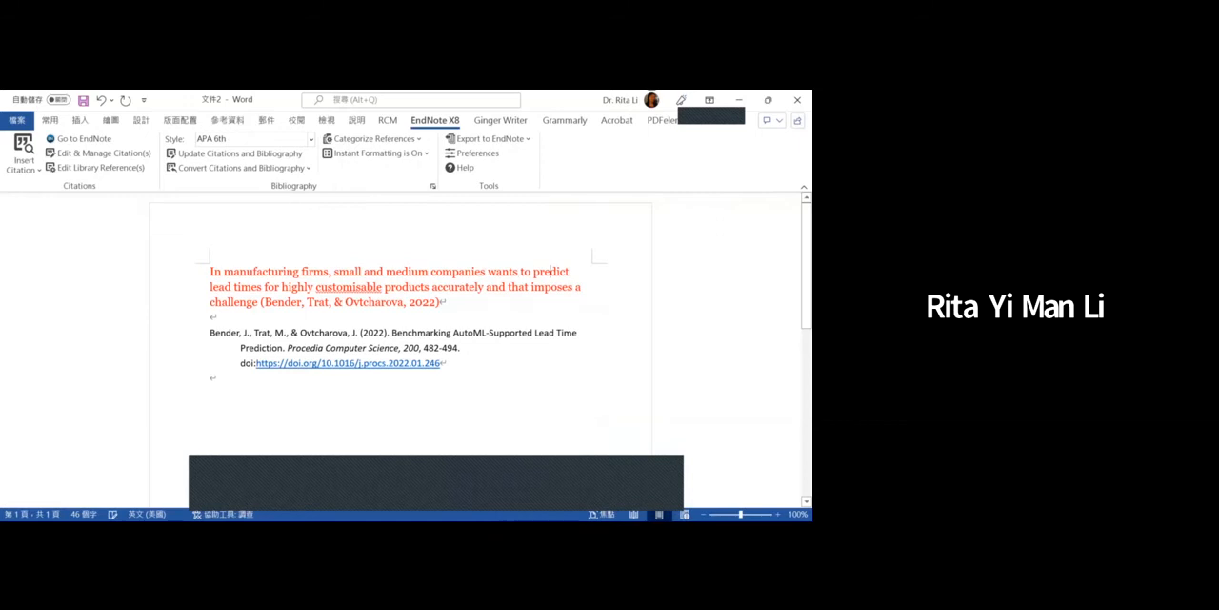
- Replace "predict" with the synonym "forecast" in the paraphrased sentence
right_click(550, 271)
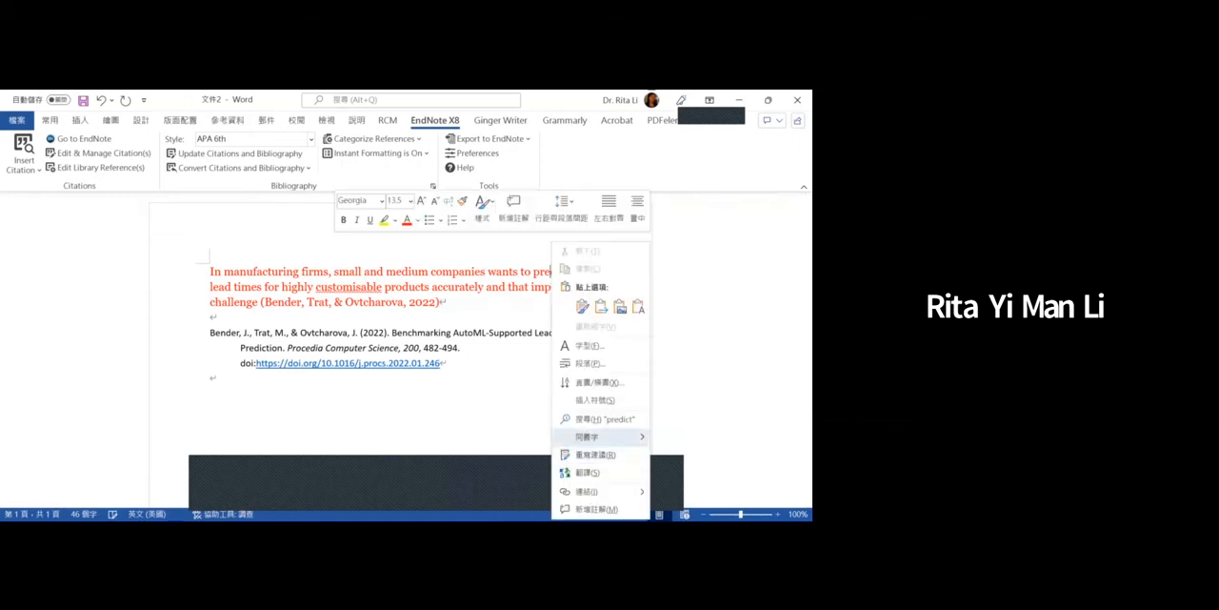
mouse_move(591, 436)
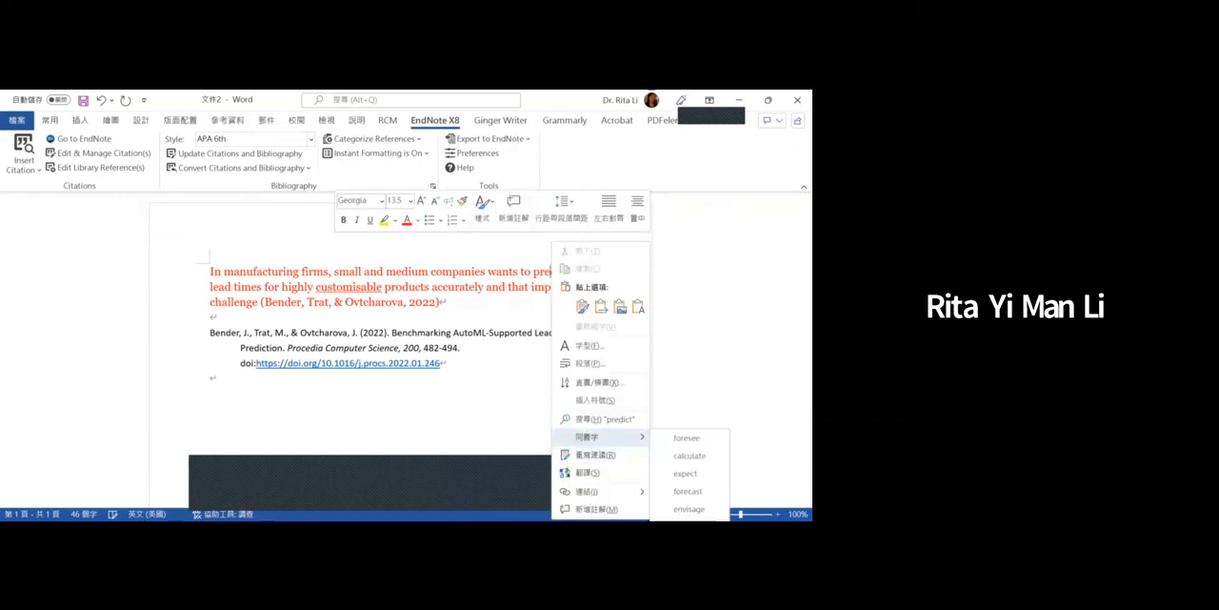
left_click(687, 490)
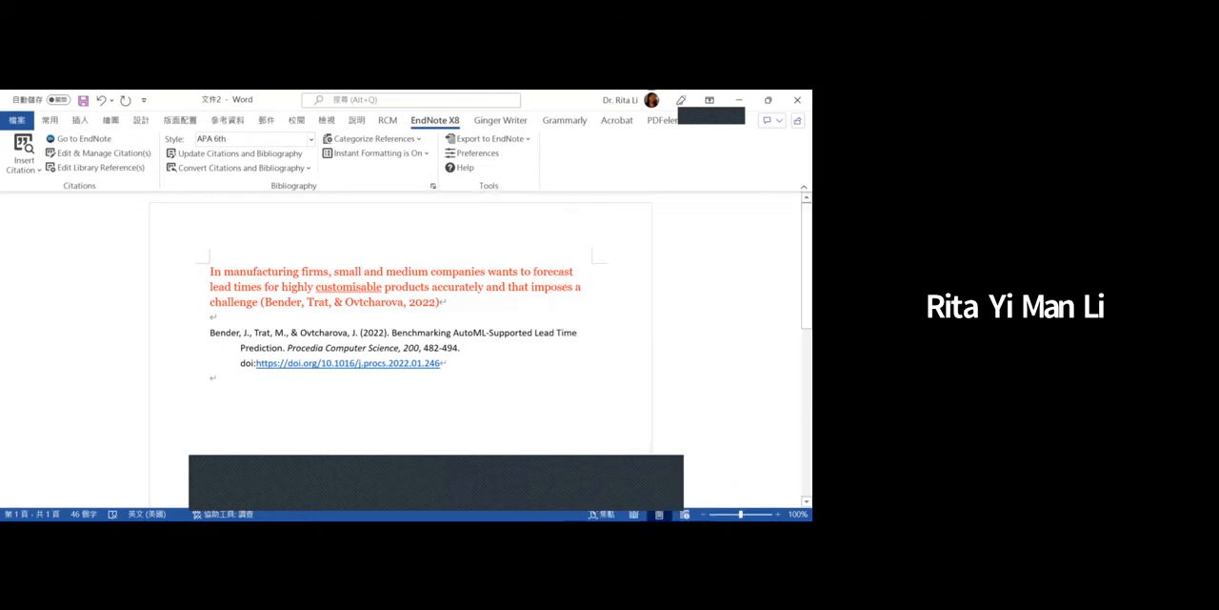
- Change the font colour of the whole paraphrased sentence and its citation to black, and add a period after the citation
left_click_drag(210, 272, 258, 302)
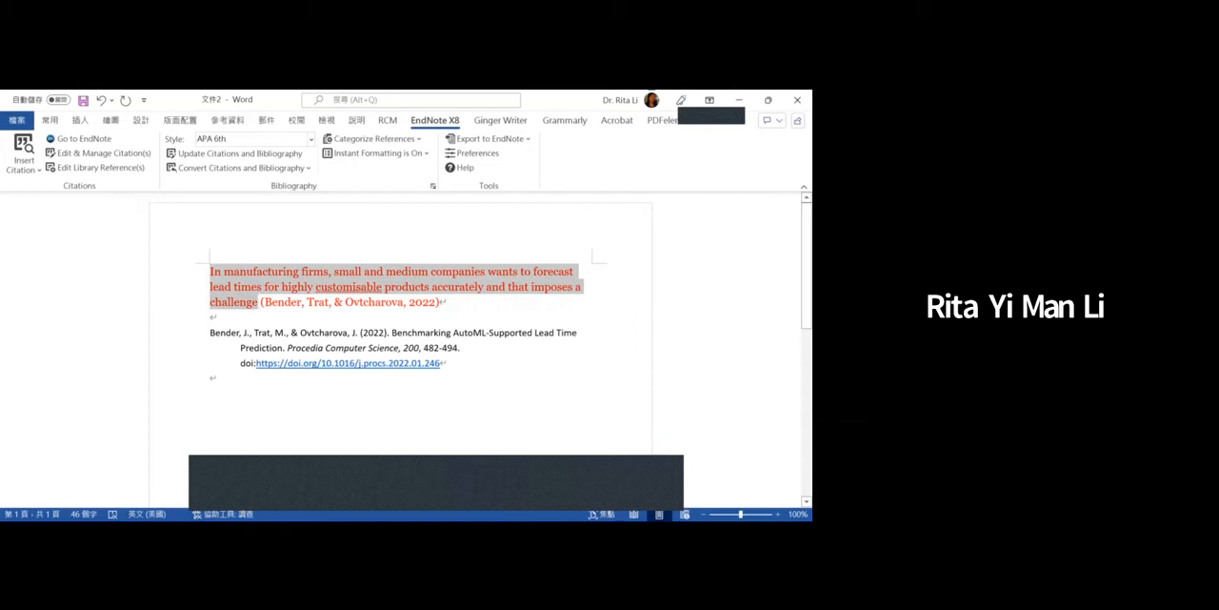
left_click_drag(257, 302, 444, 302)
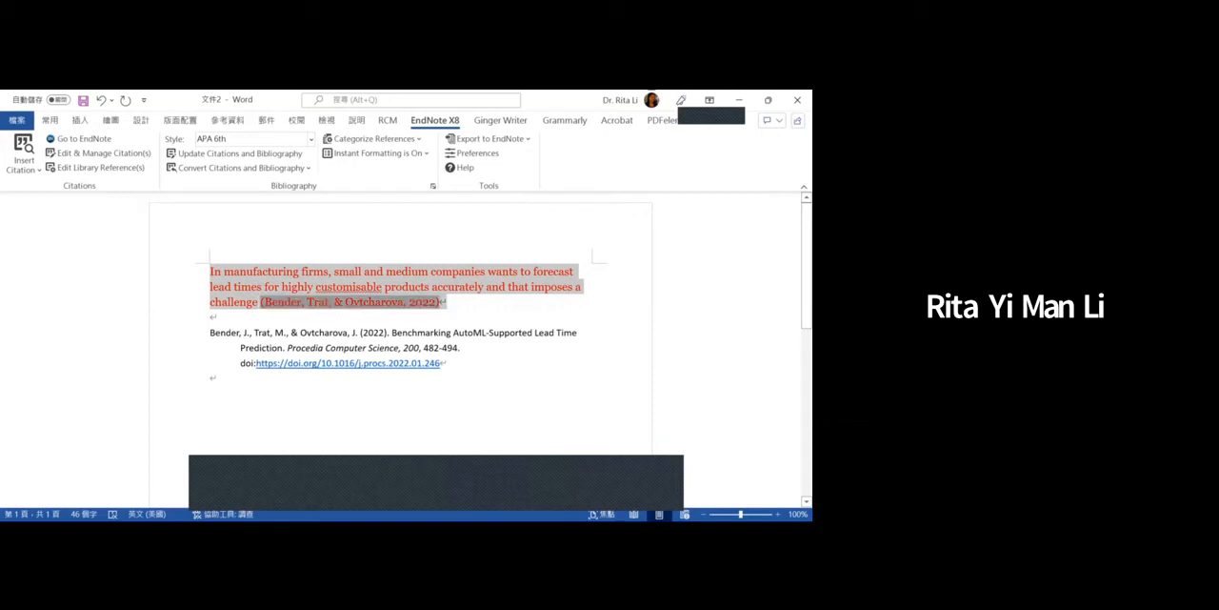
left_click(49, 120)
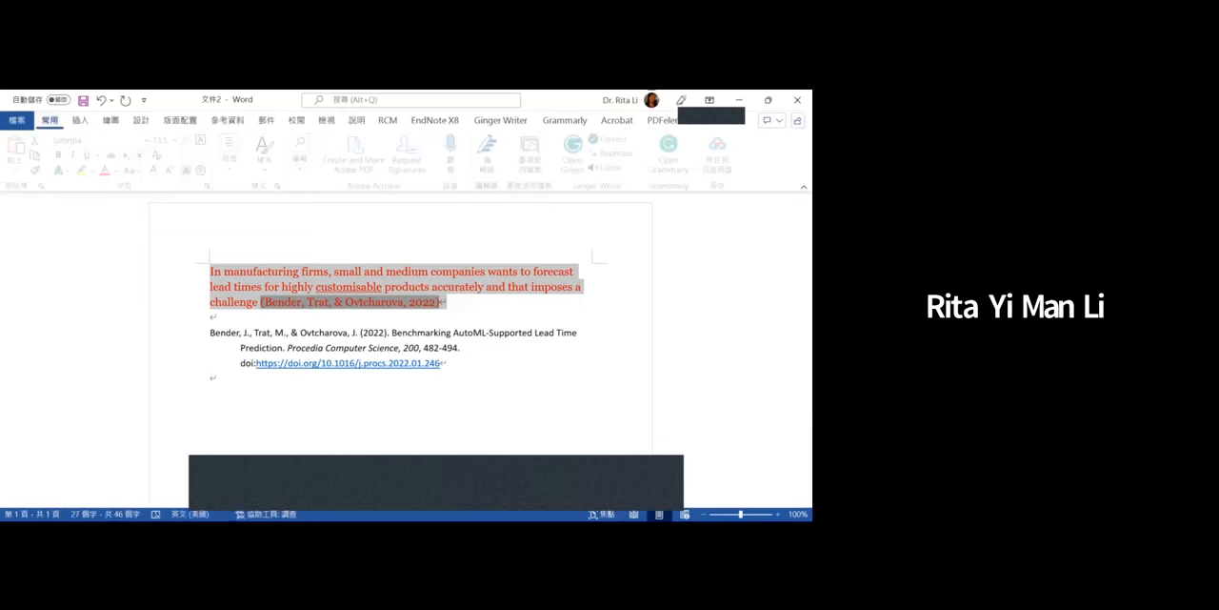
left_click(119, 171)
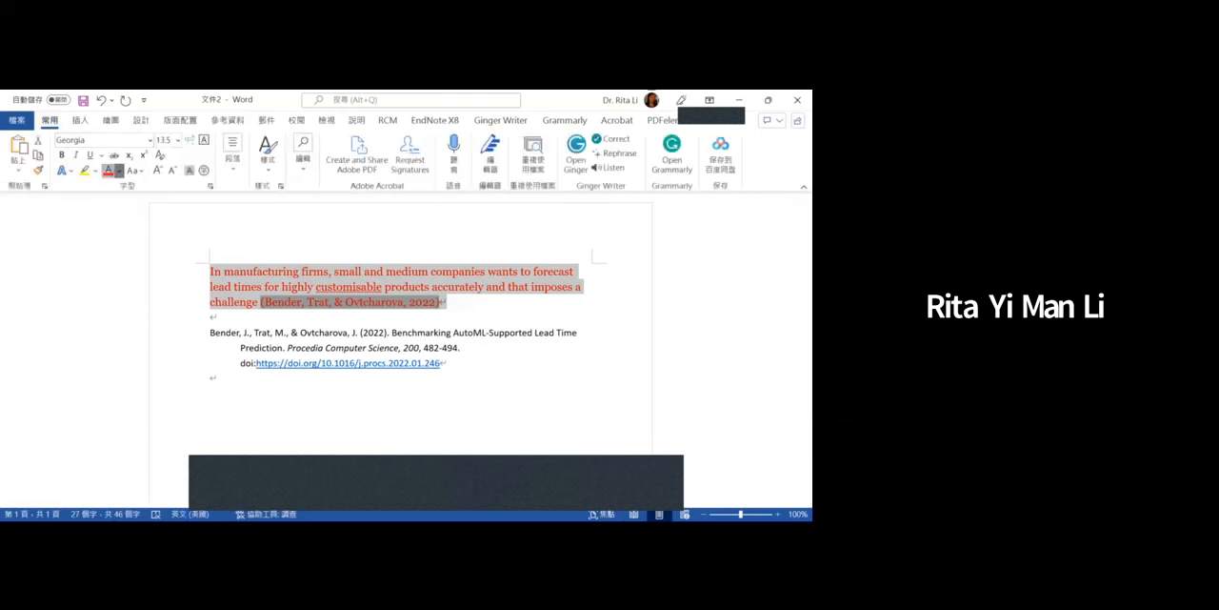
left_click(119, 221)
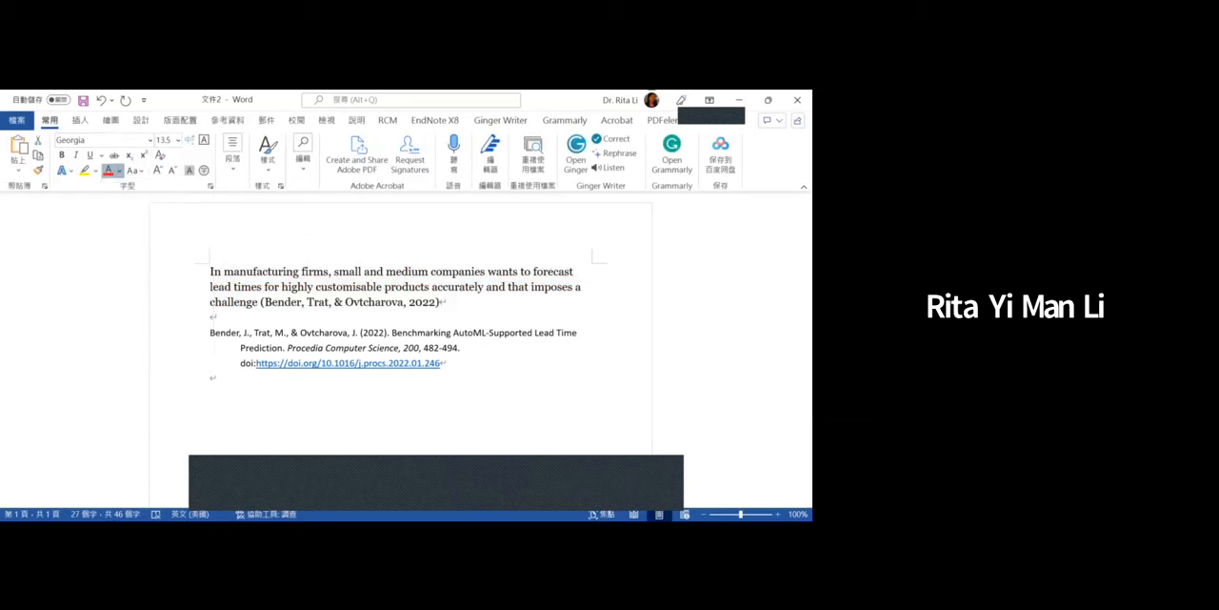
left_click(441, 302)
type(".")
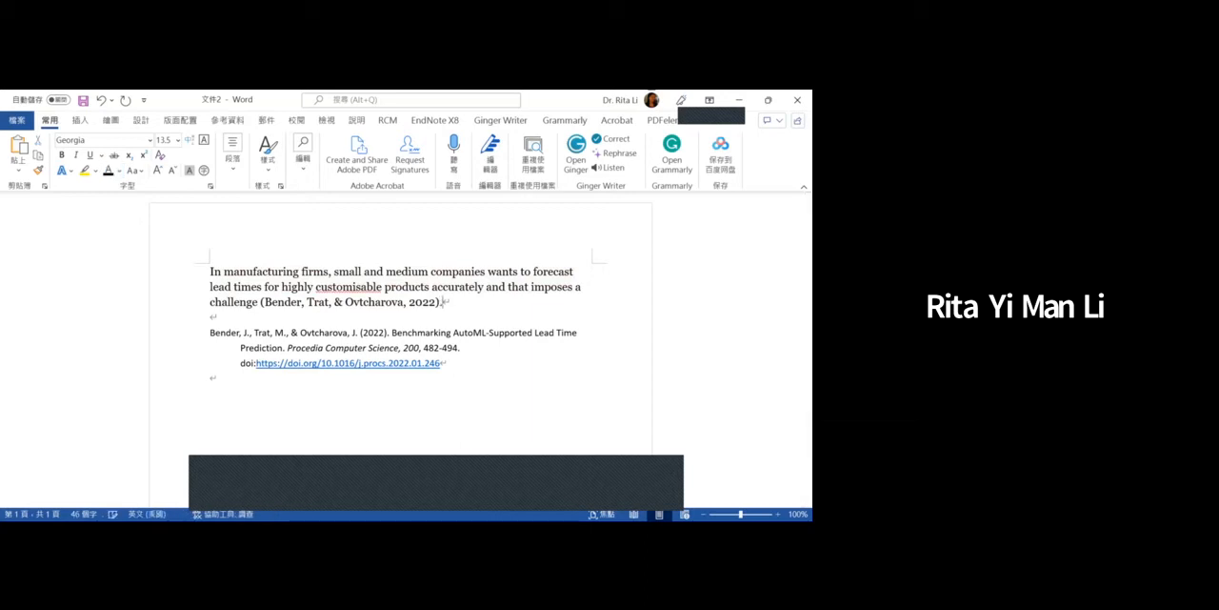
- Examine the paraphrased sentence with its citation, the full bibliography entry, and the italicised journal name
triple_click(441, 301)
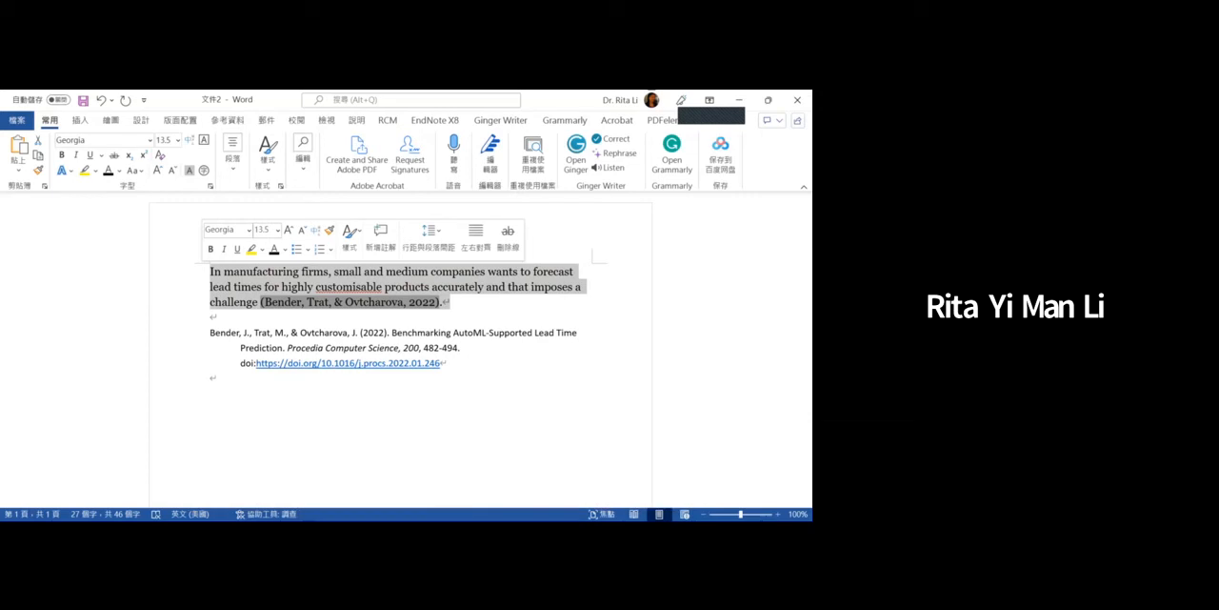
left_click(438, 405)
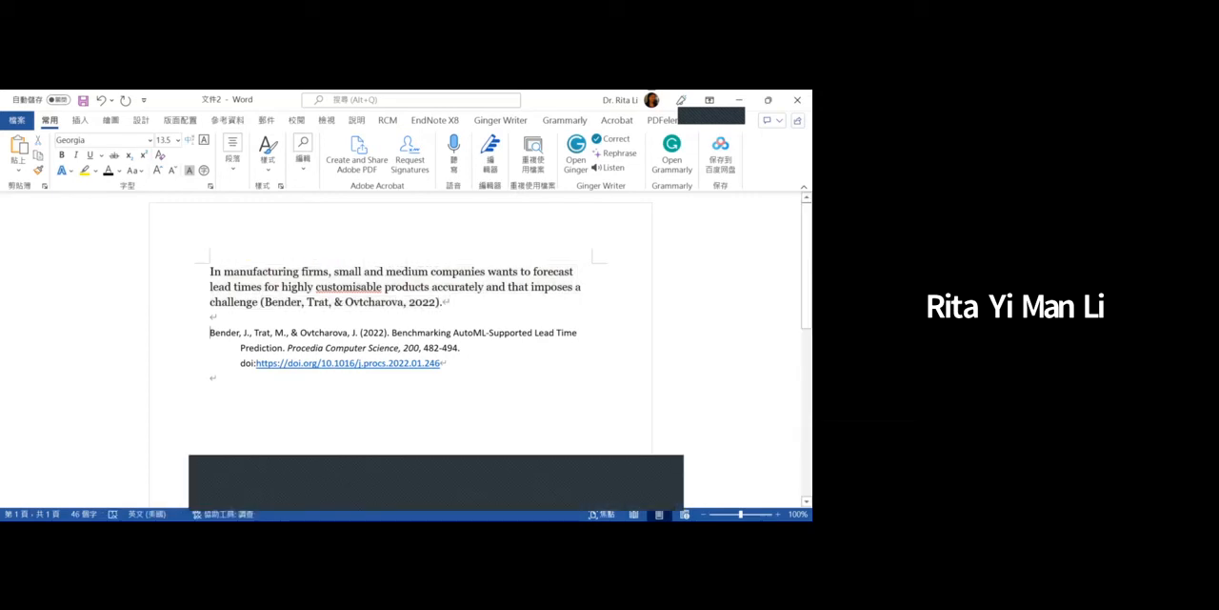
key("shift+Down")
key("shift+Down")
key("shift+Down")
key("shift+Down")
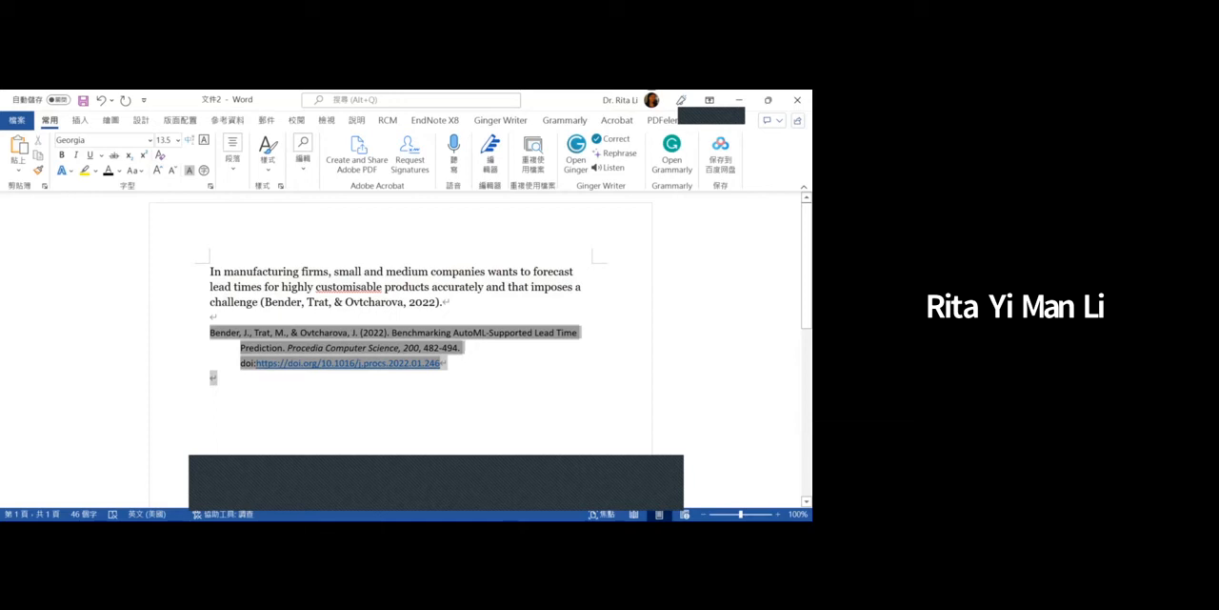
left_click(288, 347)
left_click_drag(288, 347, 399, 347)
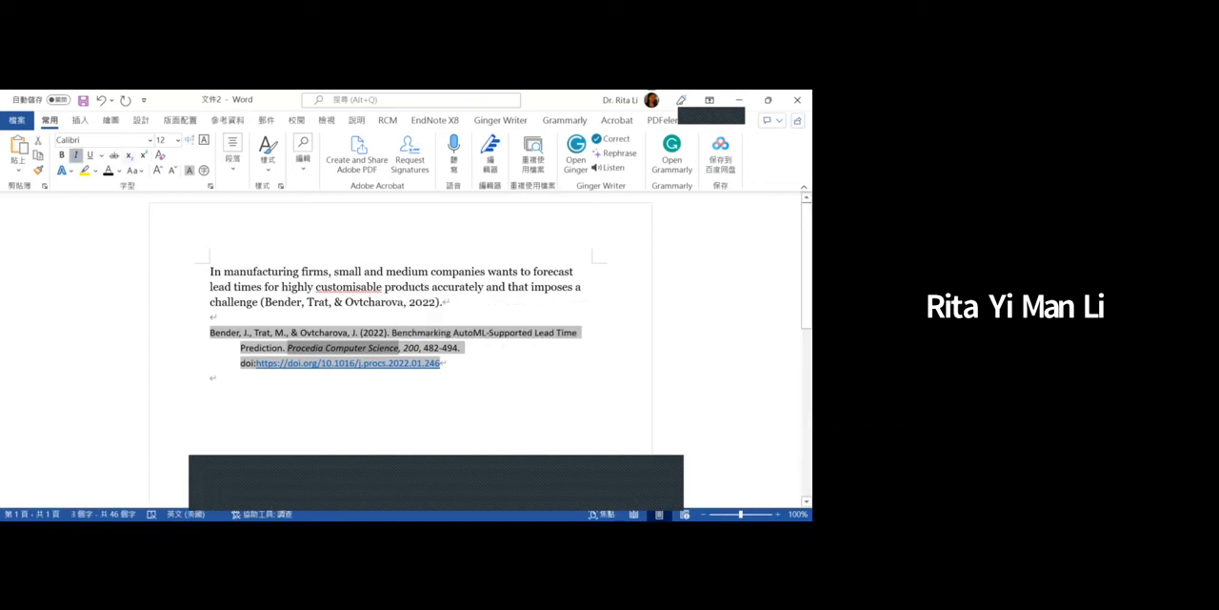
left_click(212, 317)
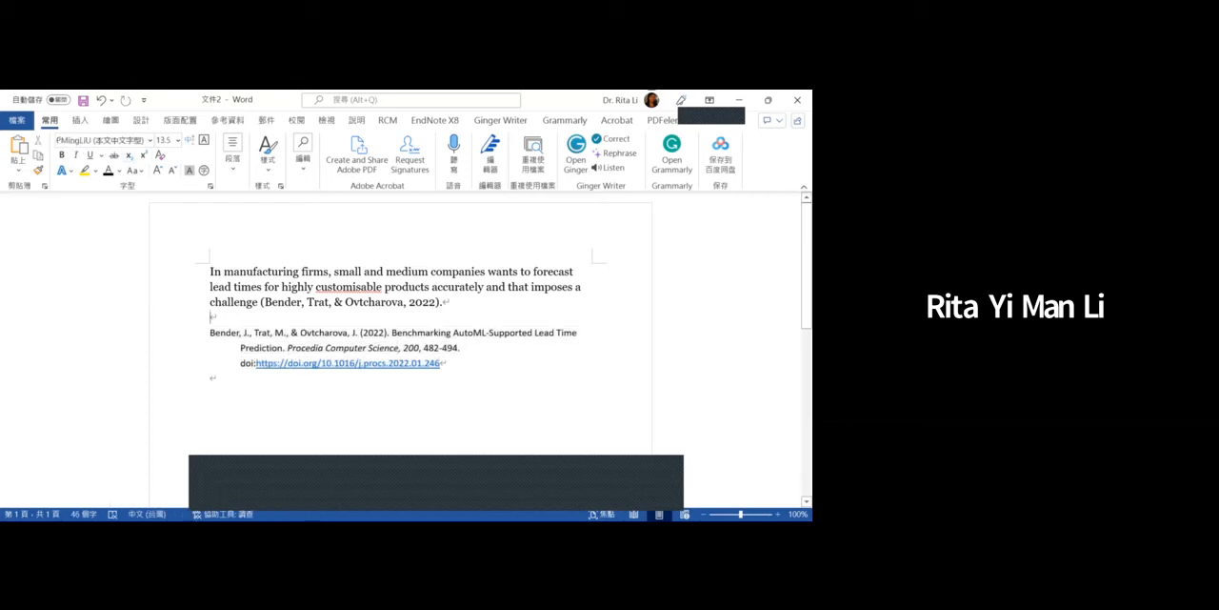
left_click_drag(288, 347, 324, 349)
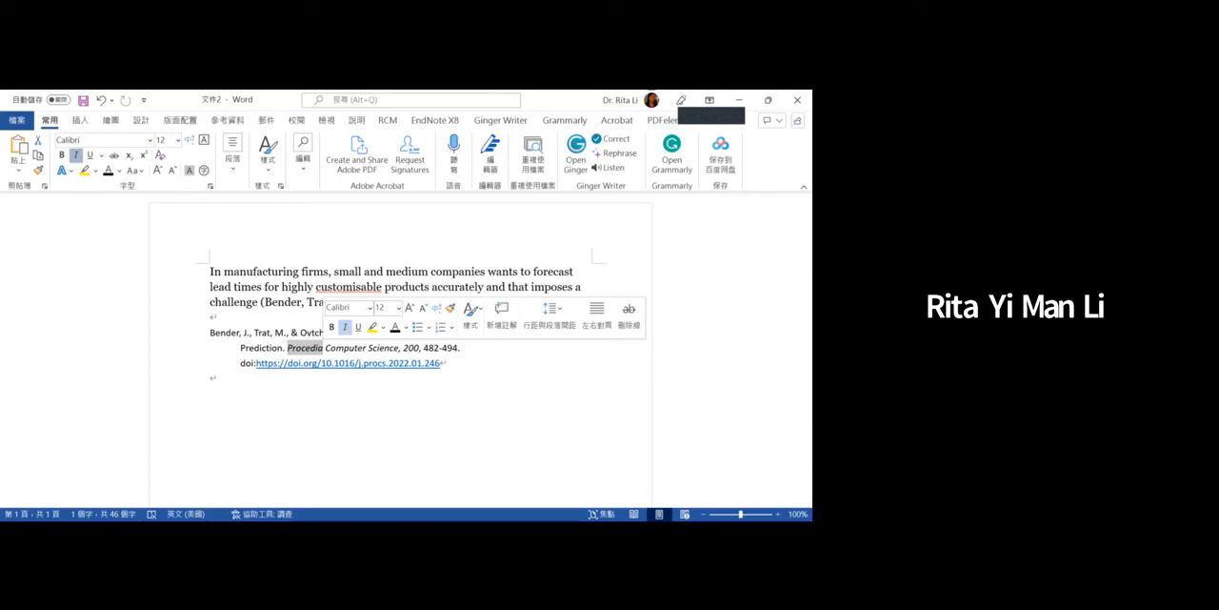
- Add the heading "References" on its own line directly above the bibliography entry and make it bold and black
left_click(211, 317)
key("Return")
type("Refences")
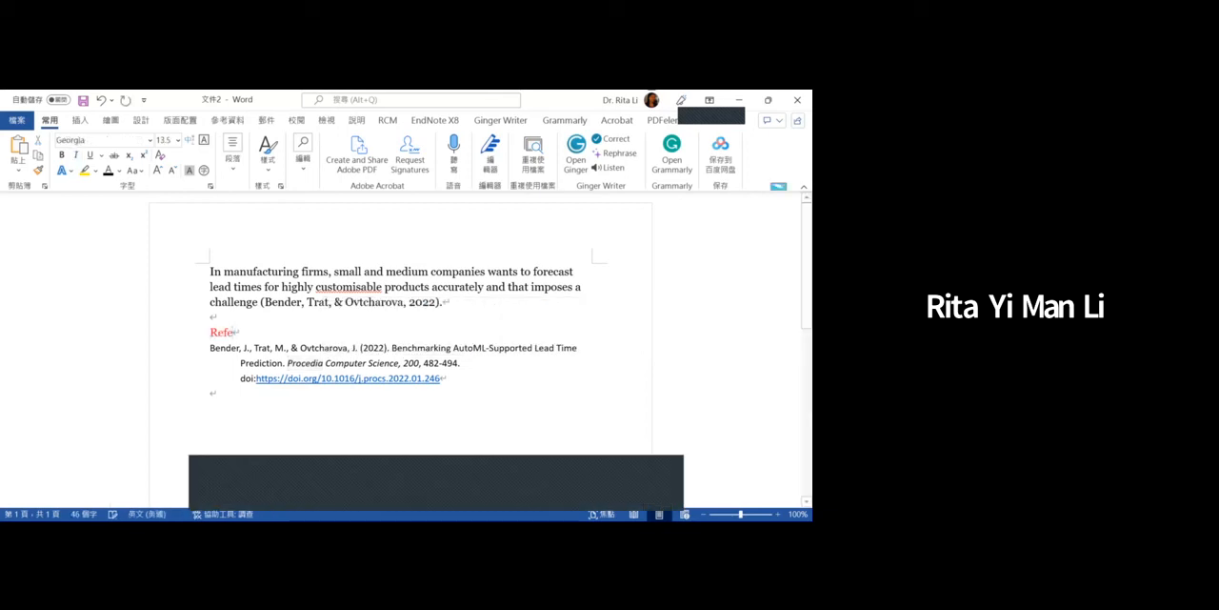
key("BackSpace")
key("BackSpace")
key("BackSpace")
key("BackSpace")
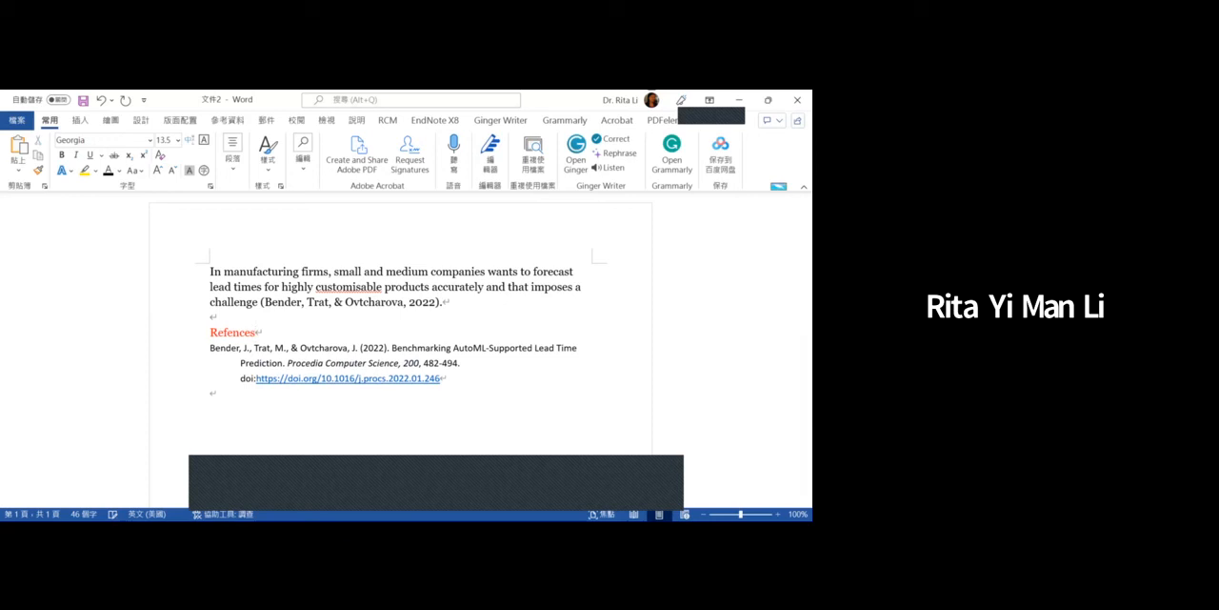
type("rences")
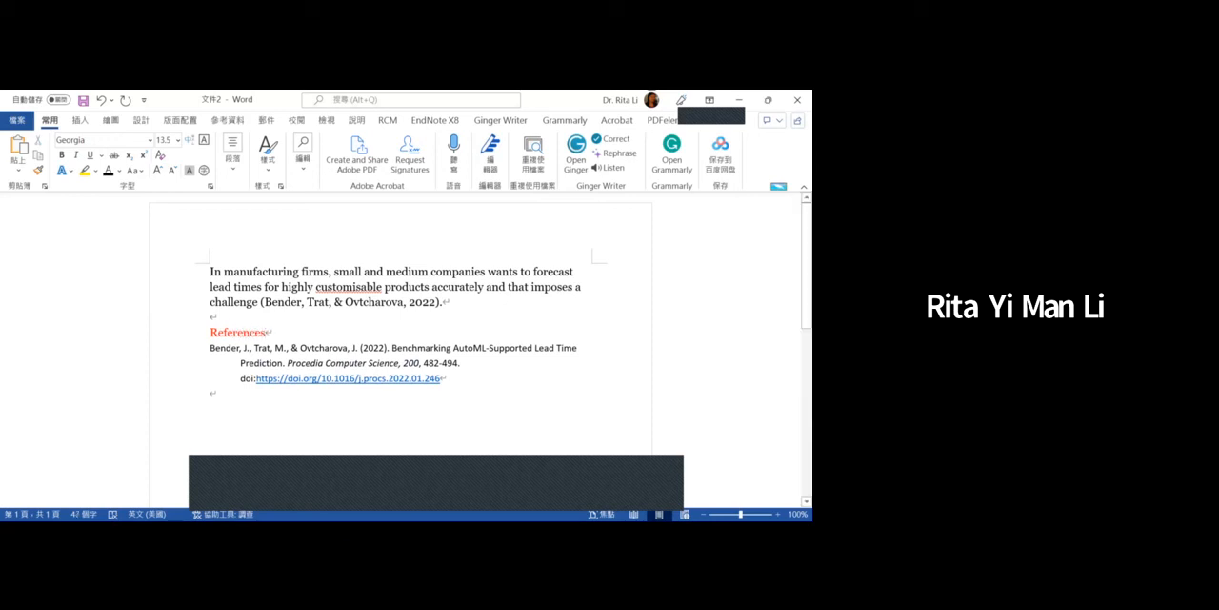
key("shift+Home")
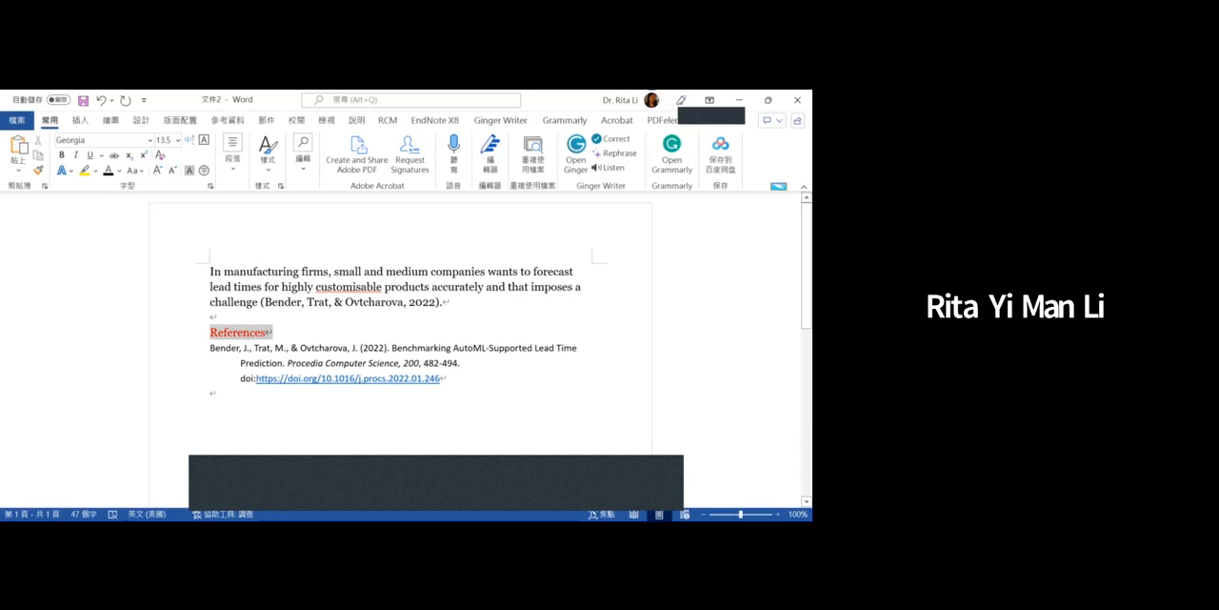
key("ctrl+b")
- Review the bibliography entry and in-text citation, and check the Editor's spelling suggestion for "customisable" without applying it
left_click(210, 349)
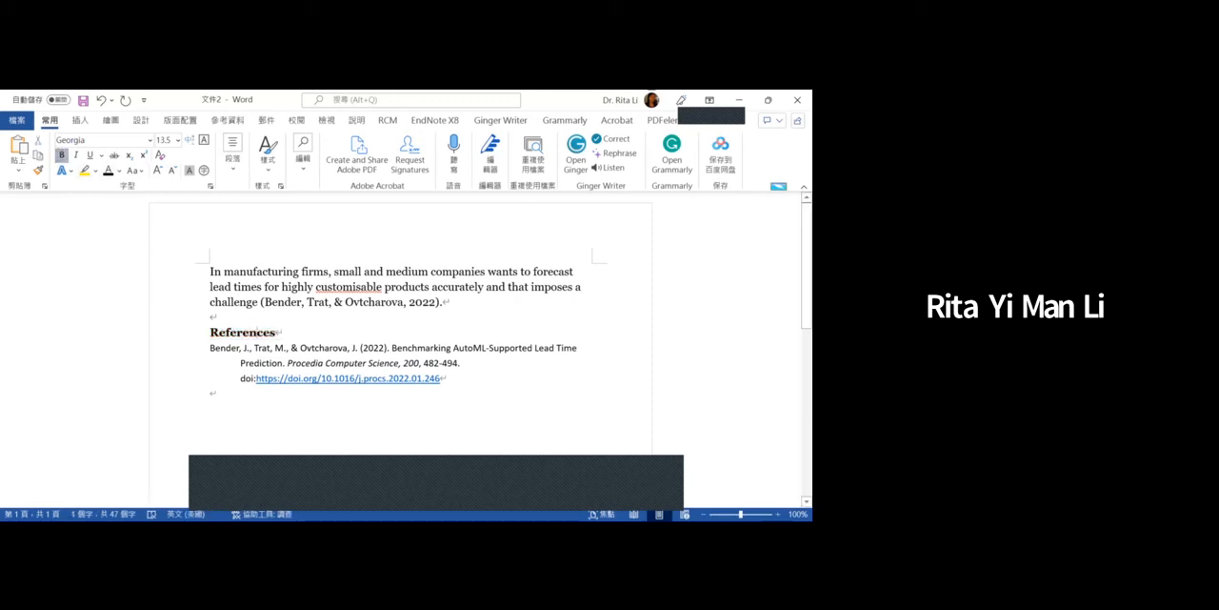
left_click_drag(211, 348, 215, 392)
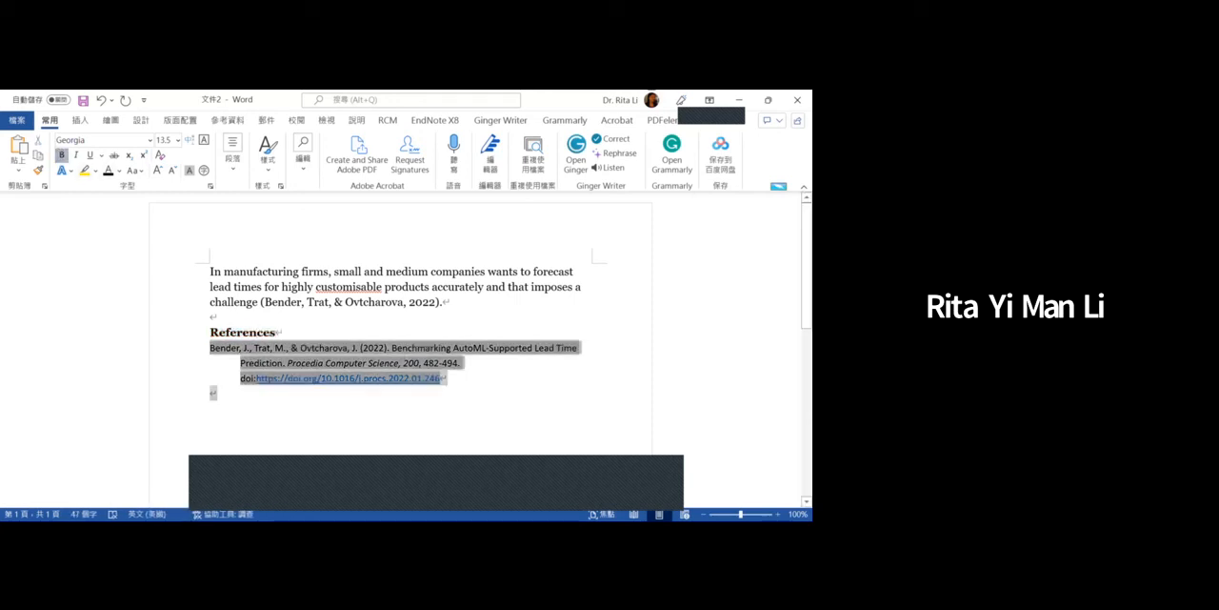
left_click(448, 286)
left_click_drag(443, 302, 261, 302)
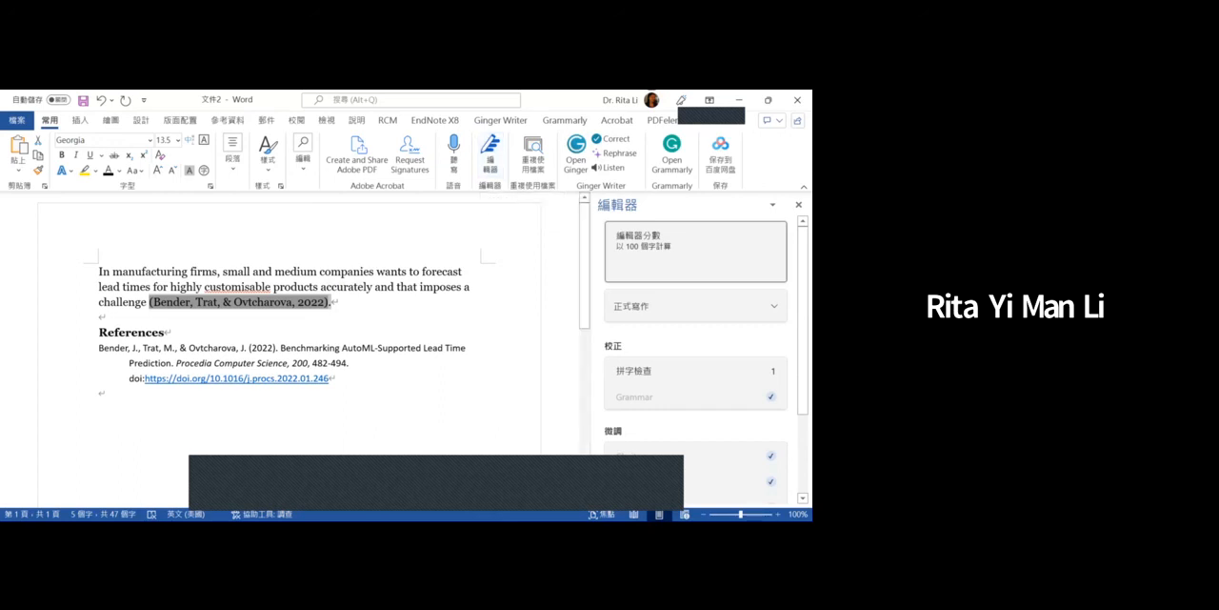
left_click(255, 286)
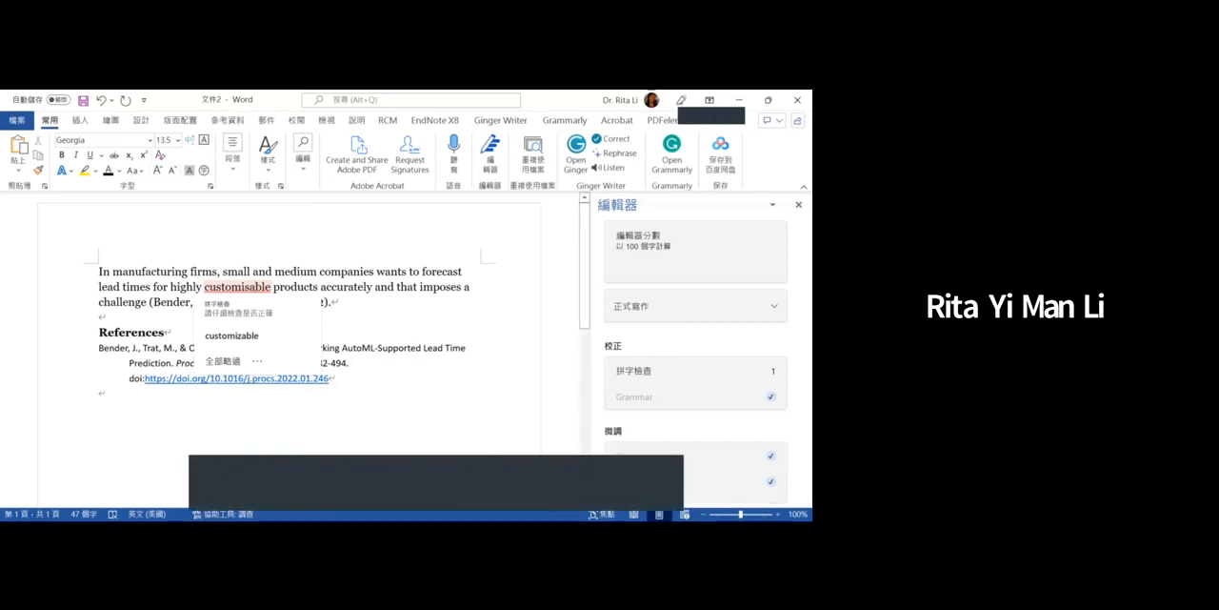
left_click(407, 287)
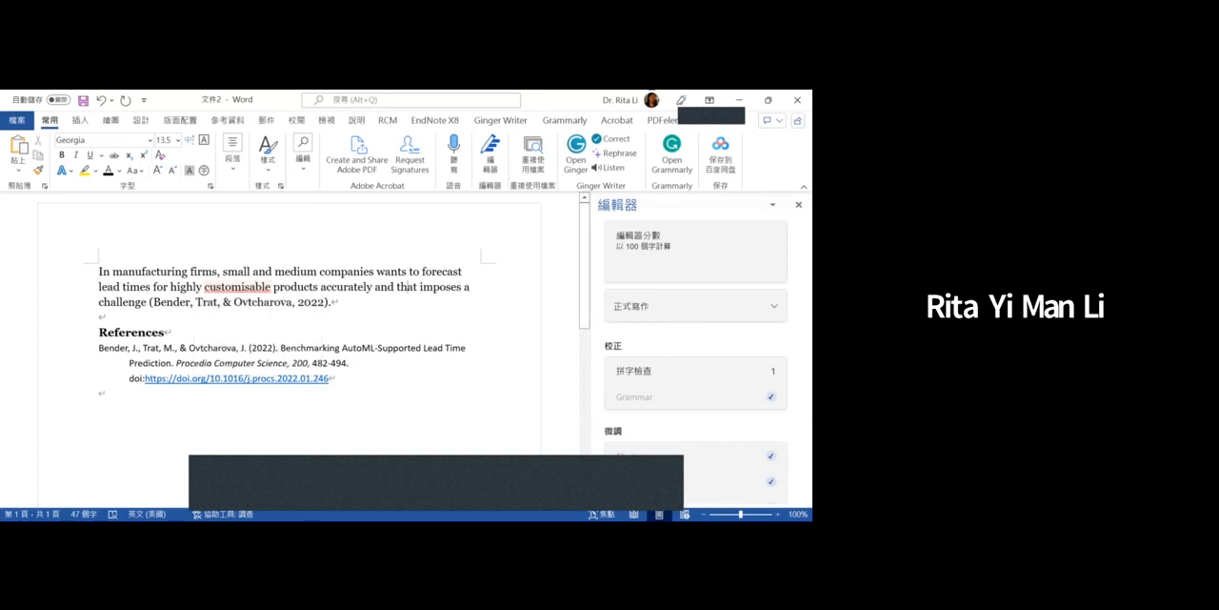